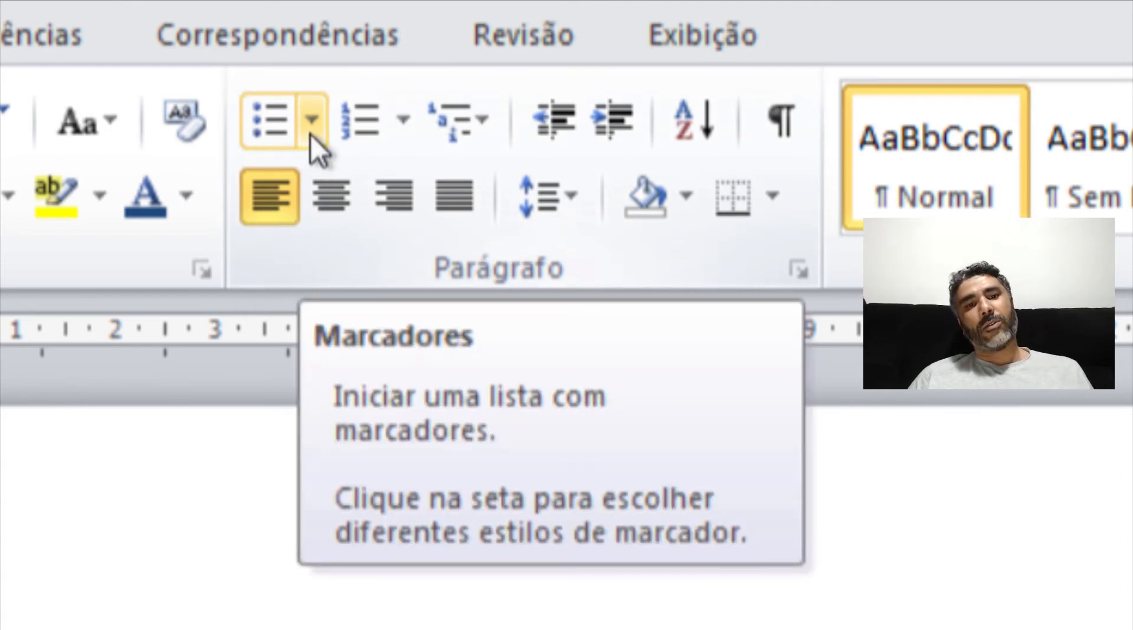
- Write four separate paragraphs: Concursos, Municipal, Estadual and Federal
click(311, 133)
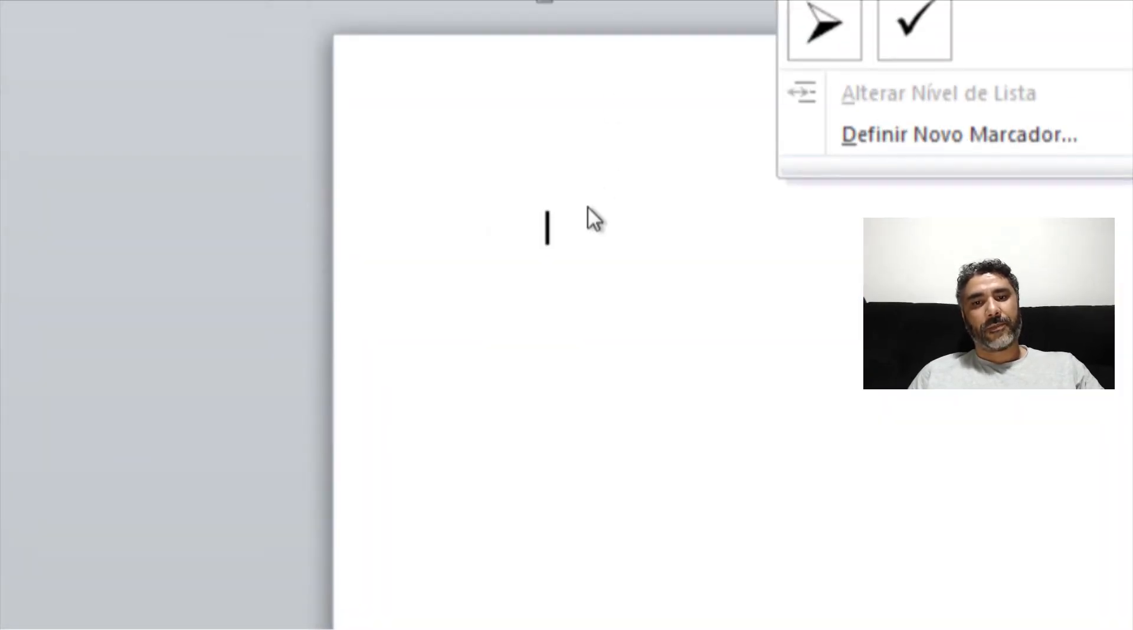
click(583, 219)
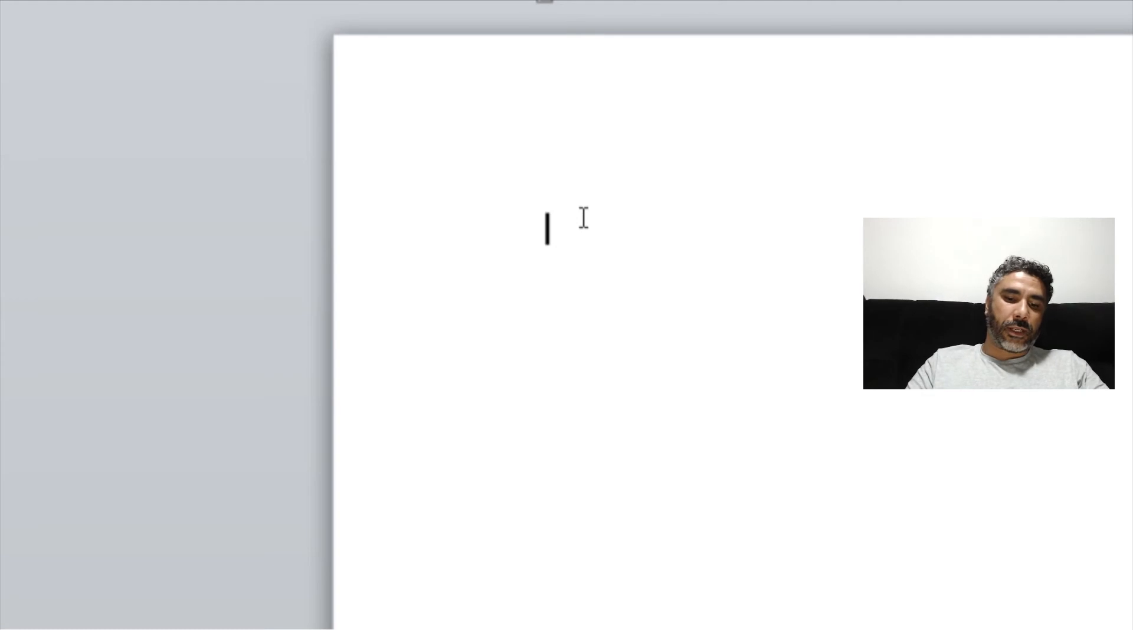
text(c)
text(oncursos)
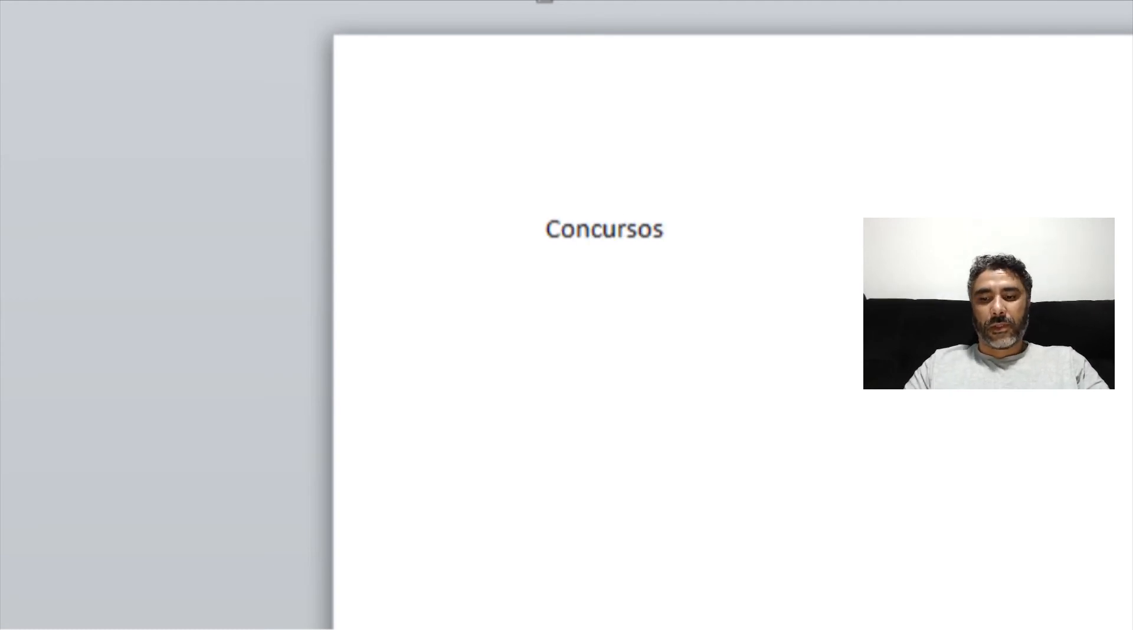
key(Return)
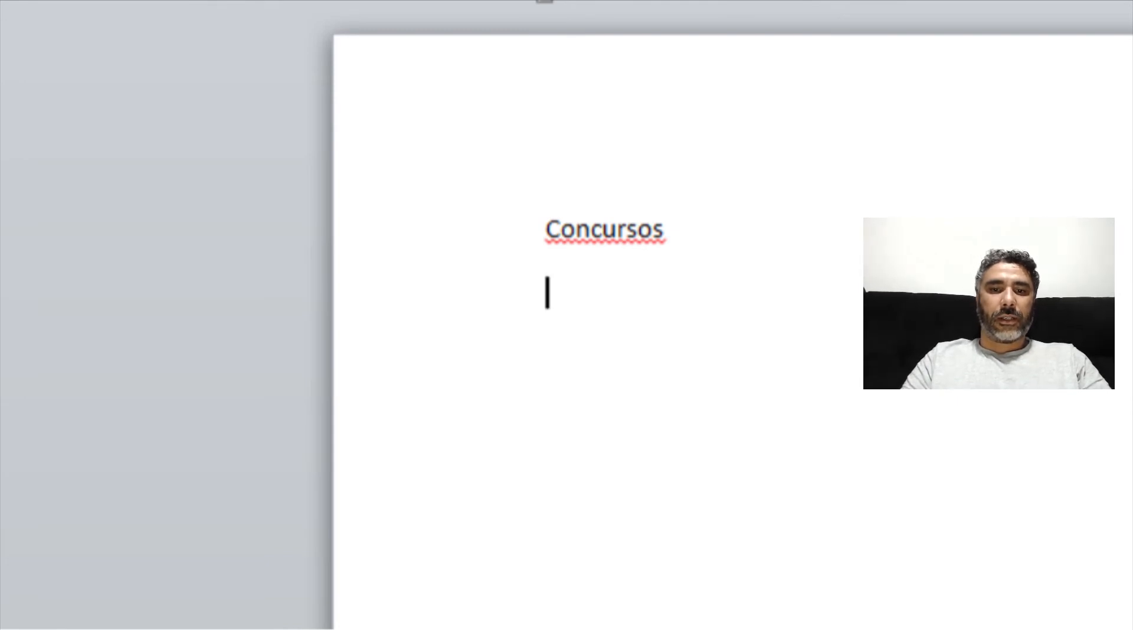
text(municipal)
key(Return)
text(estadual)
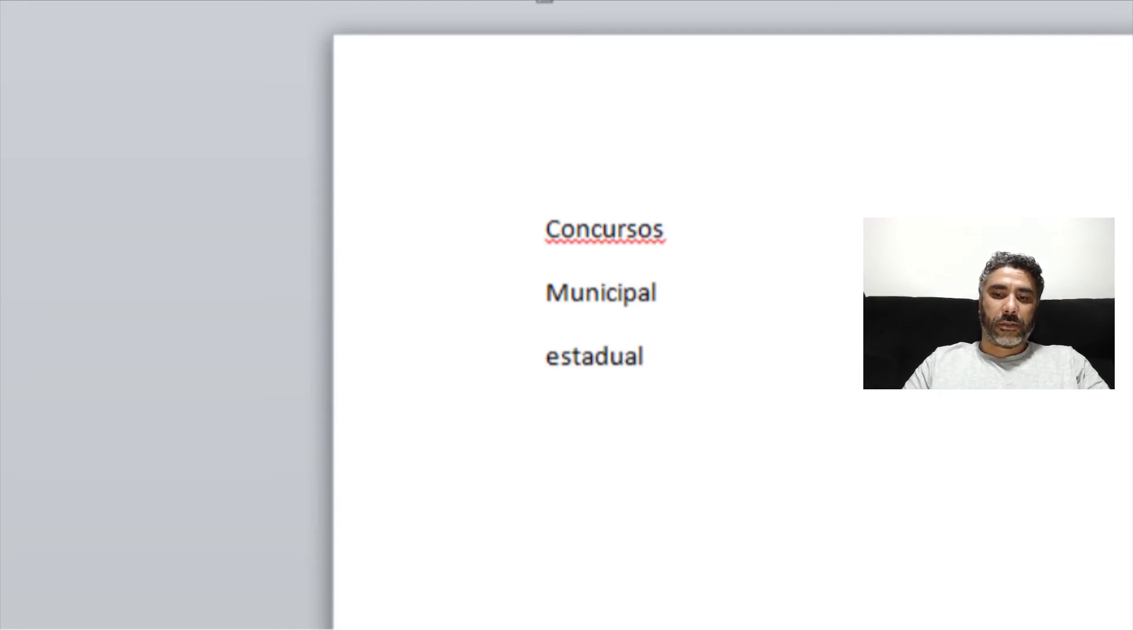
key(Return)
text(federal)
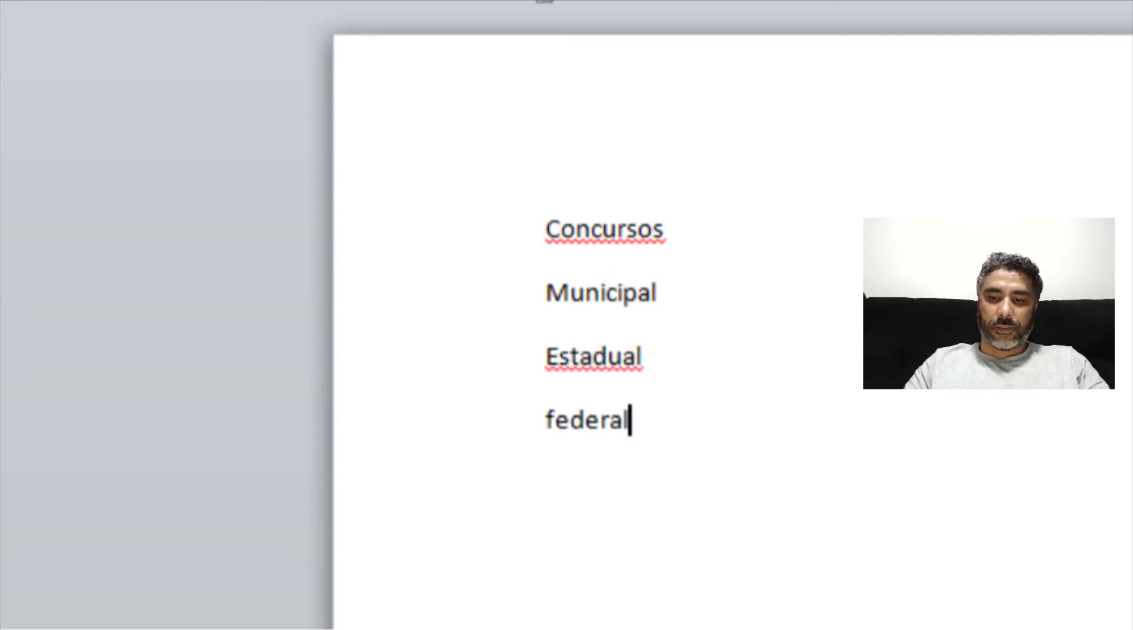
key(Return)
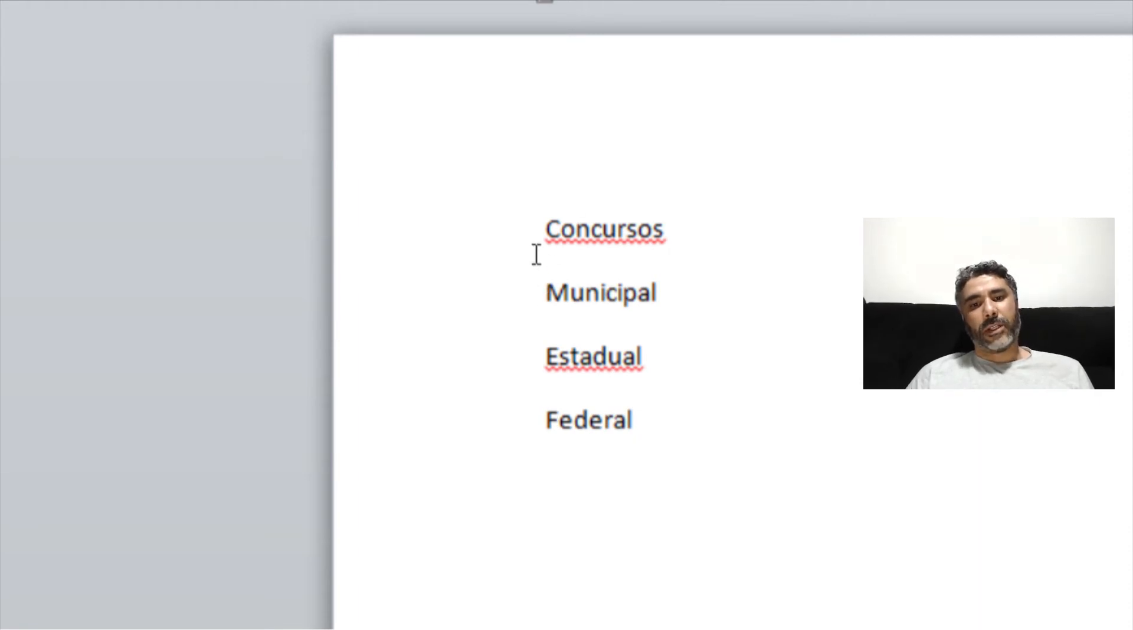
- Select all four lines and format them as a bulleted list
drag(542, 229, 662, 413)
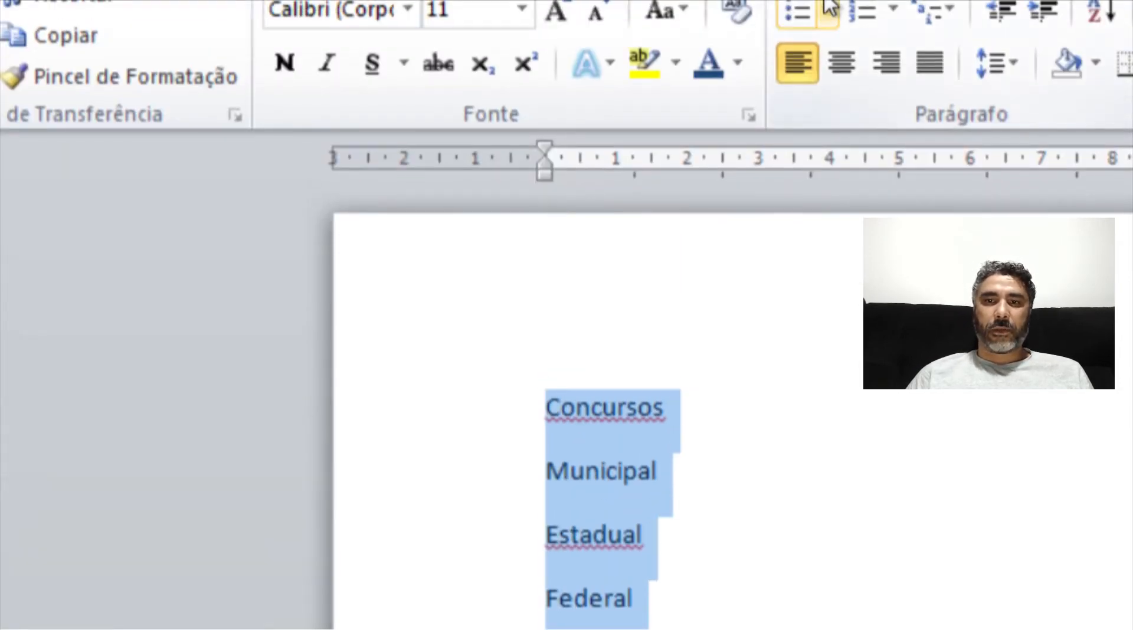
click(812, 13)
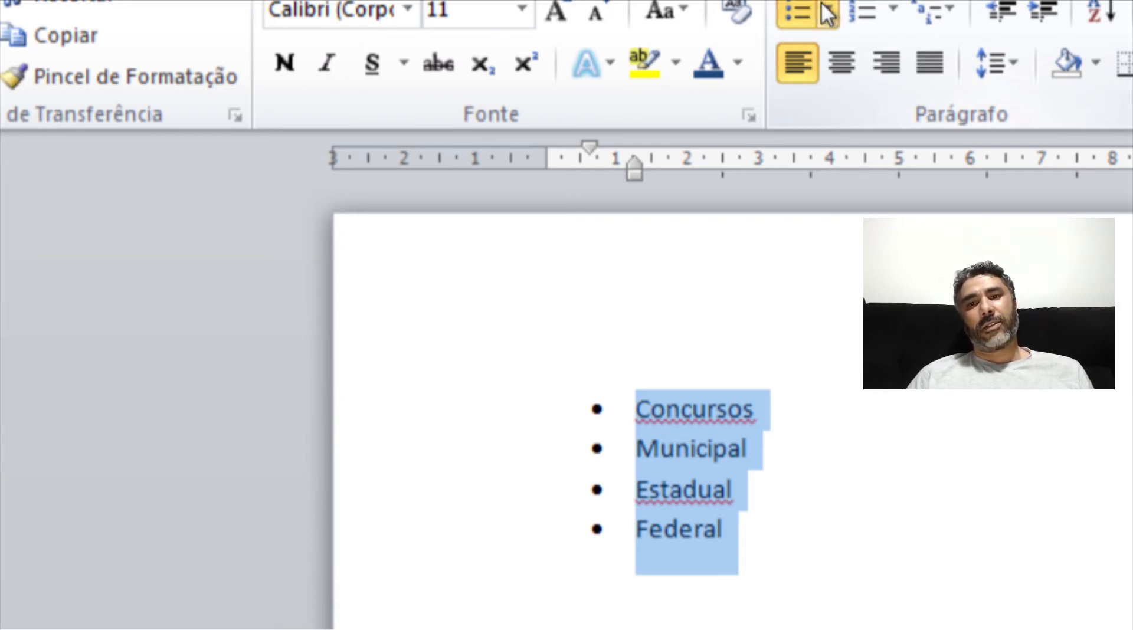
- Demote the Municipal, Estadual and Federal items to bullet list level 4
click(827, 11)
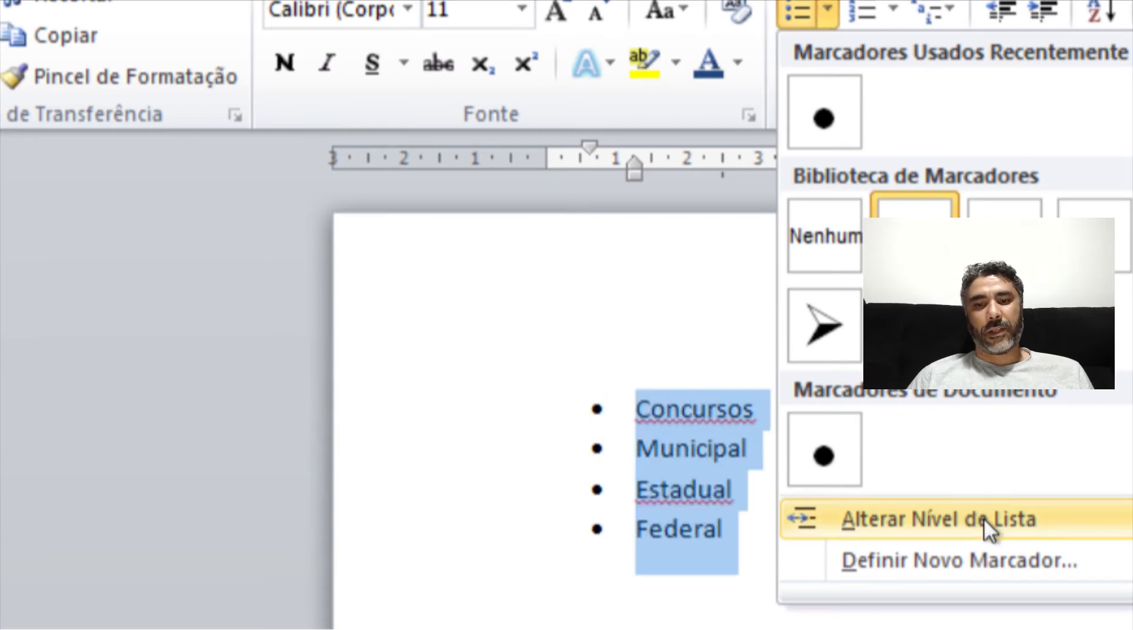
click(624, 463)
drag(636, 443, 720, 519)
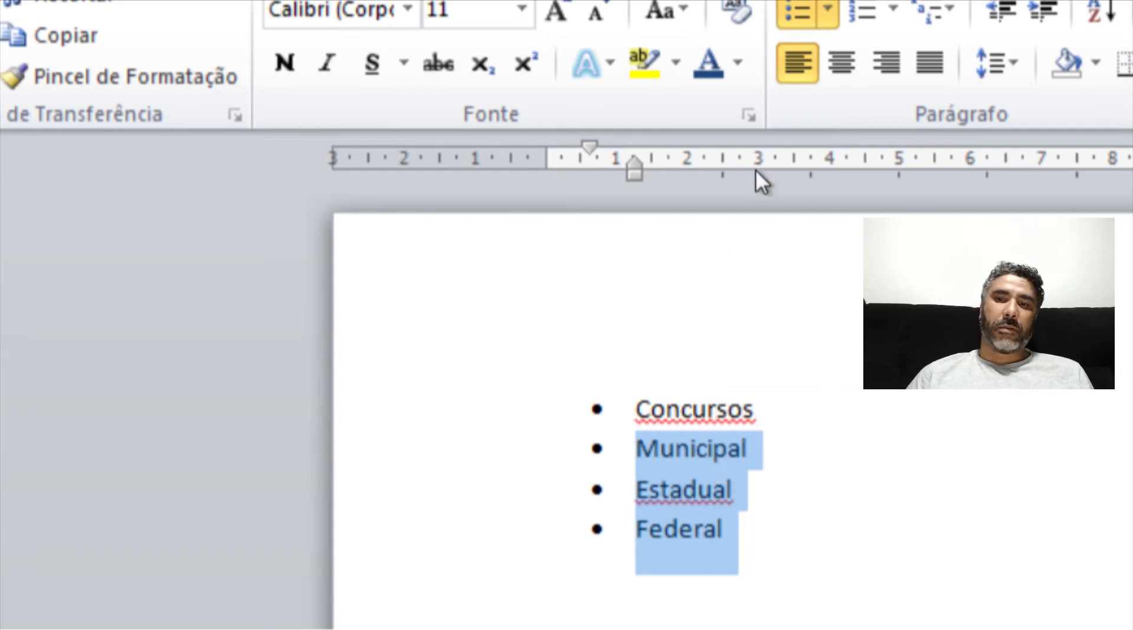
click(827, 13)
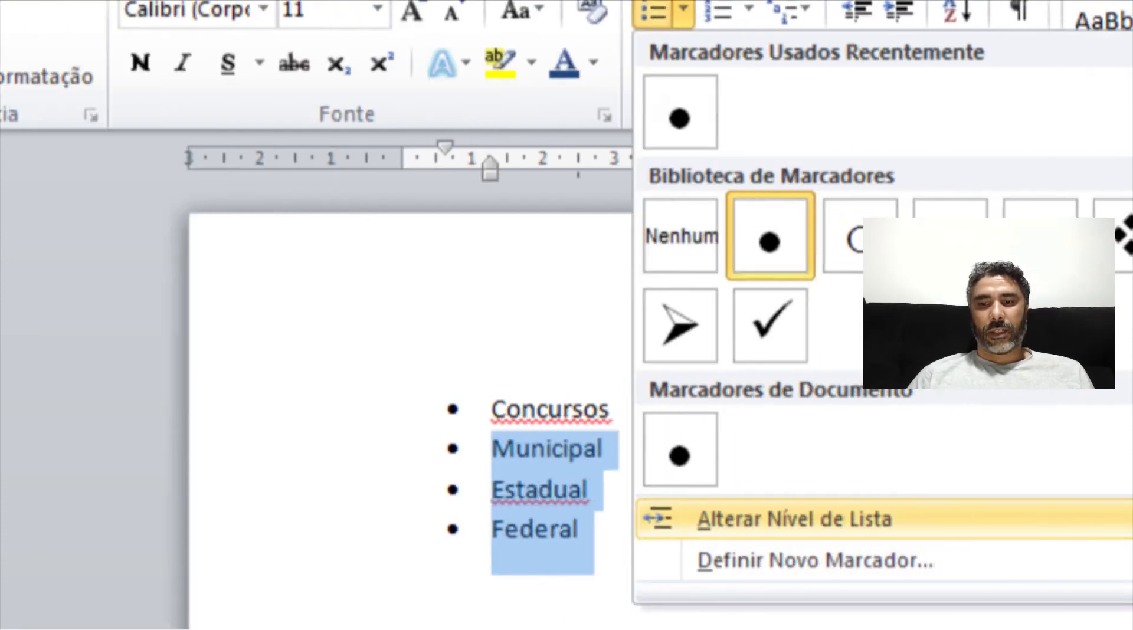
mouse_move(1032, 520)
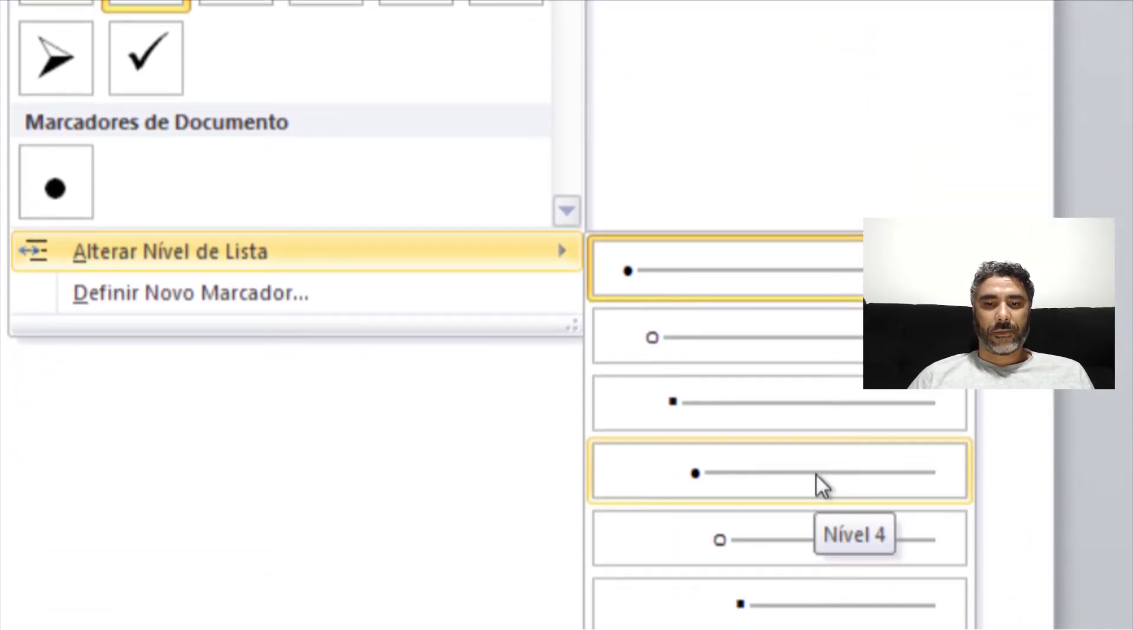
click(816, 474)
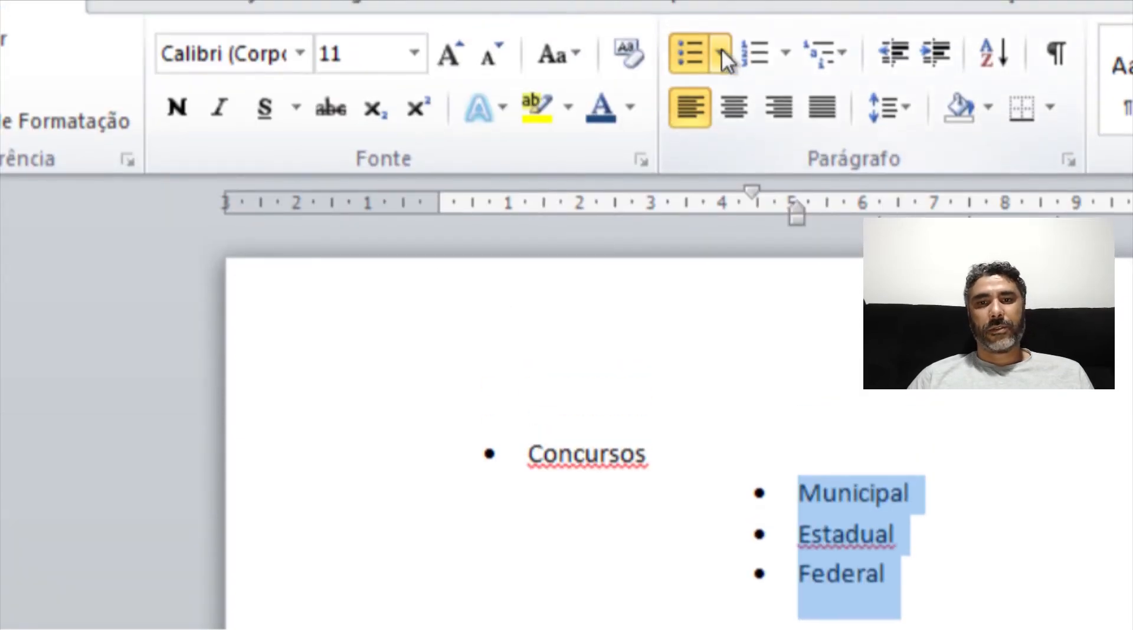
- Move the three sub-items to list level 2, then undo both level changes
click(720, 52)
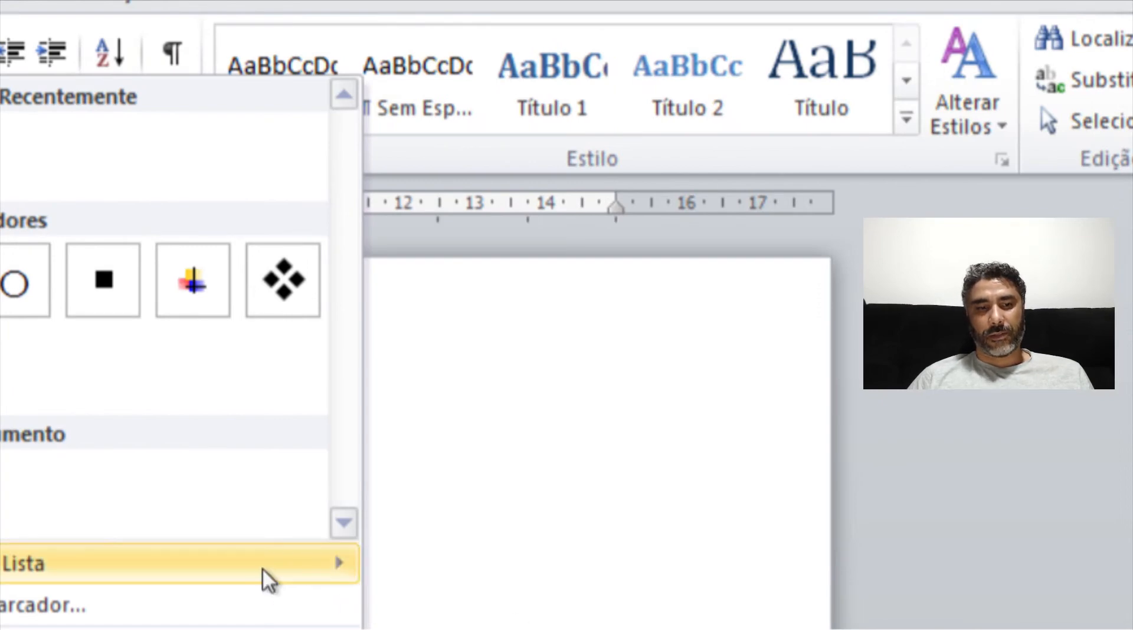
mouse_move(262, 567)
click(441, 624)
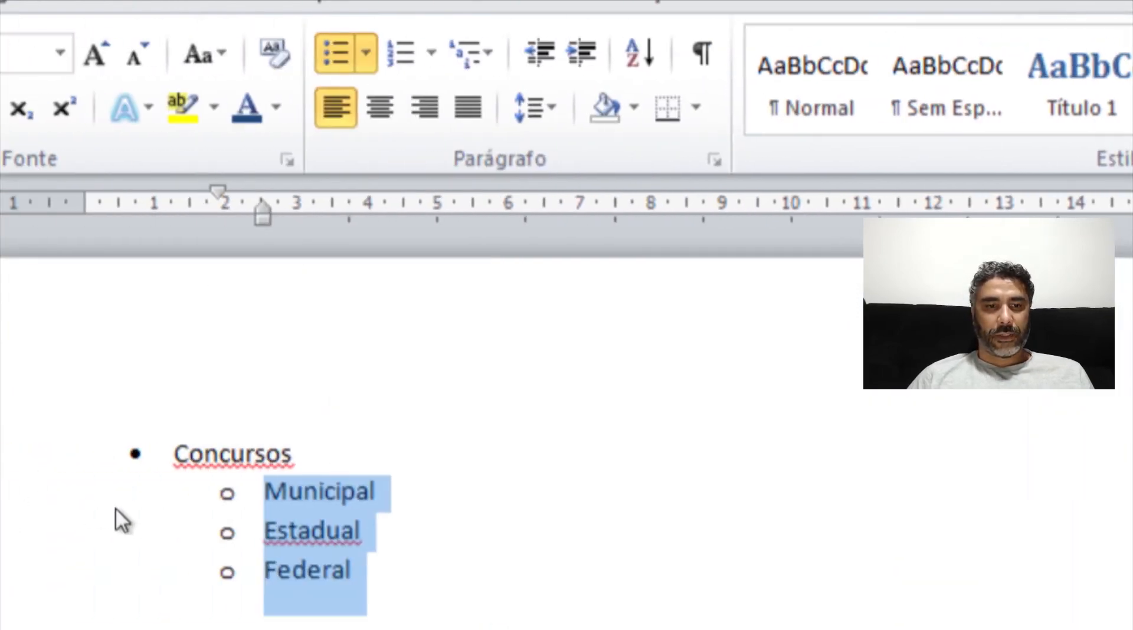
click(113, 511)
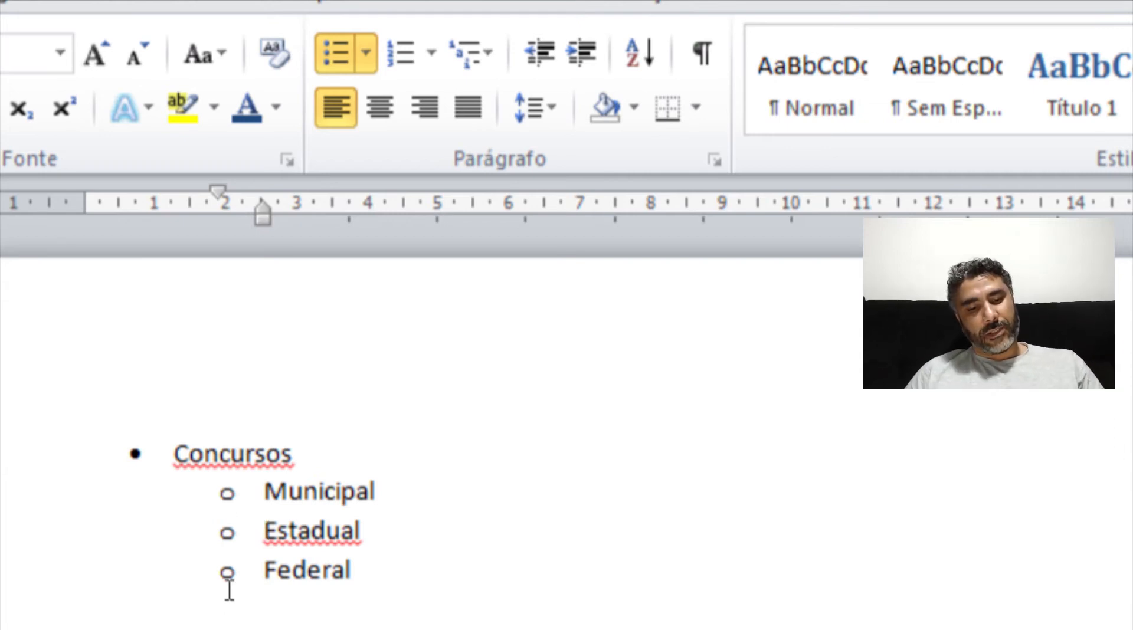
key(ctrl+z)
key(ctrl+z)
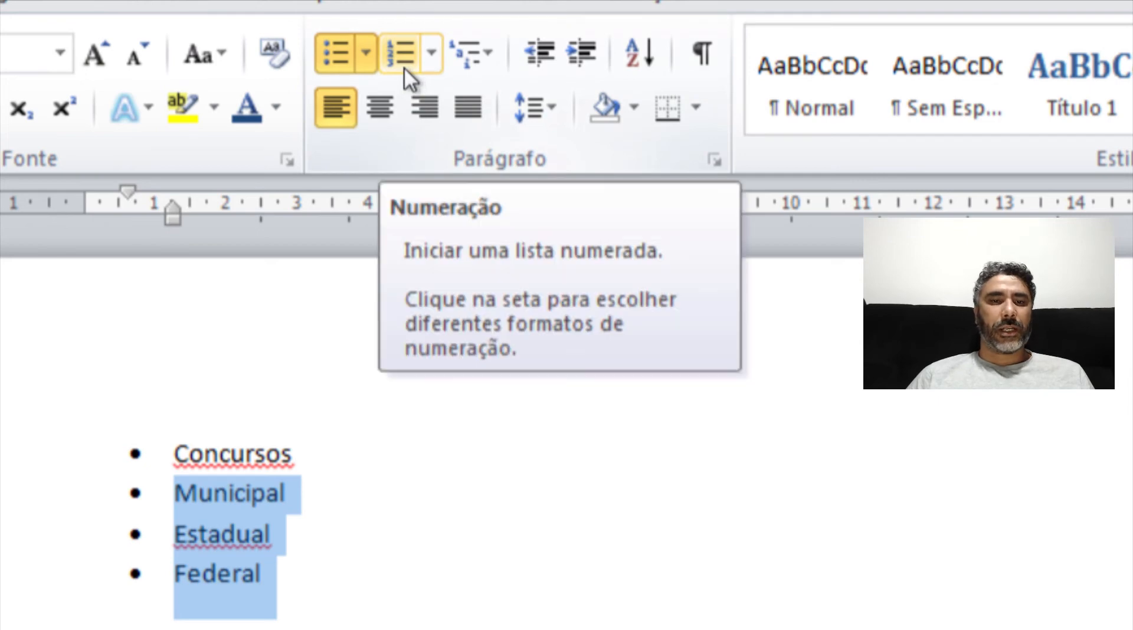
- Number the Municipal, Estadual and Federal lines, then undo the numbering
click(403, 66)
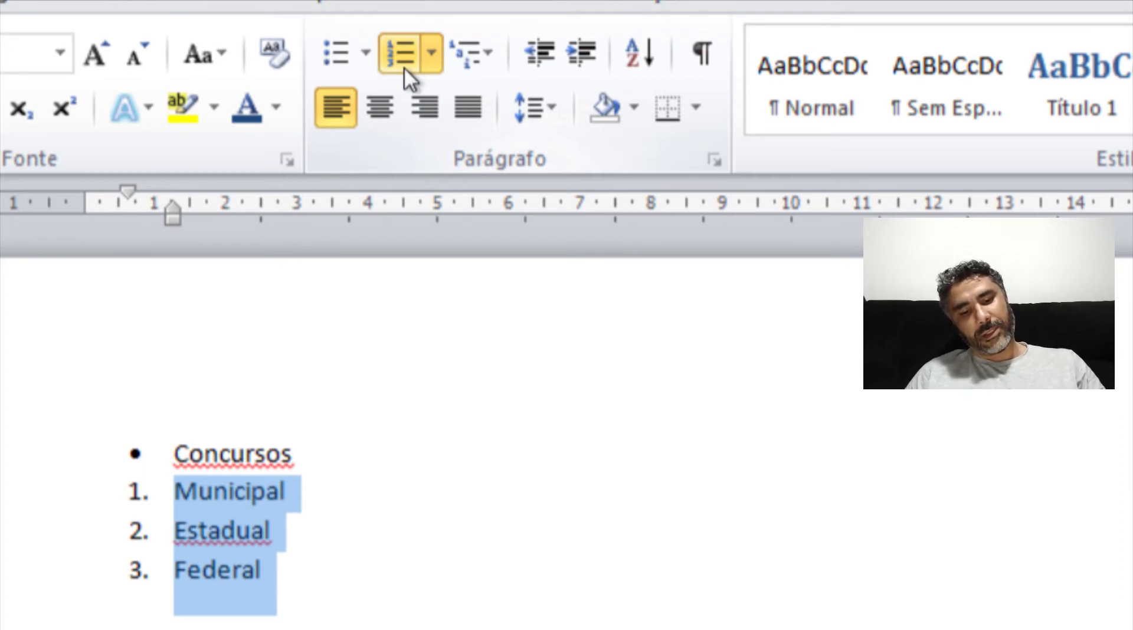
key(ctrl+z)
key(ctrl+z)
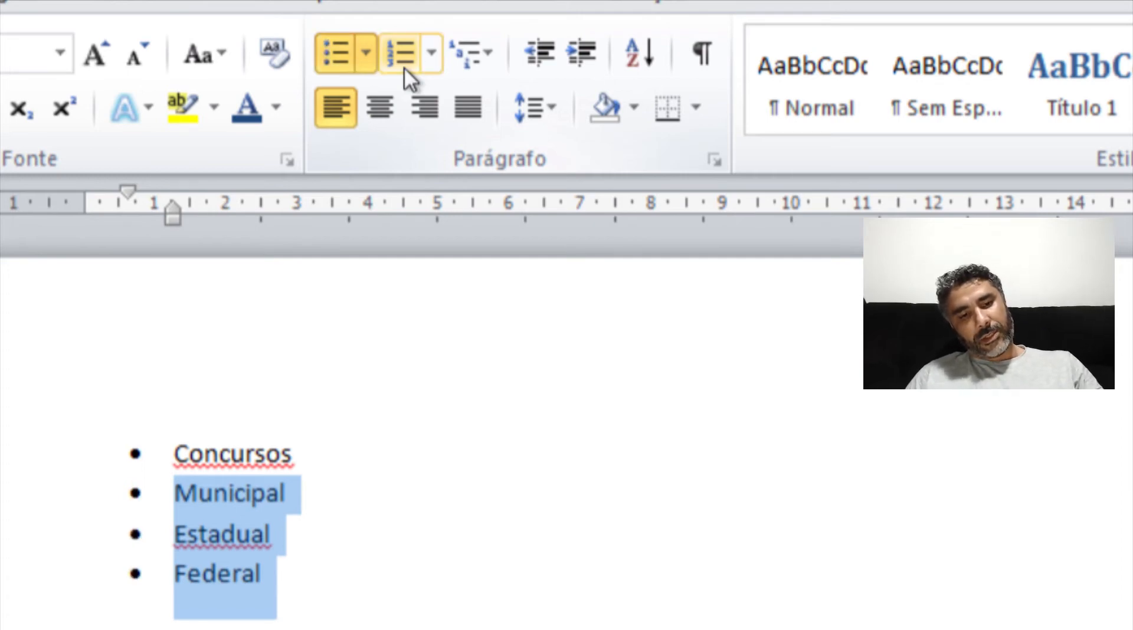
- Convert all four lines of the list into a numbered list
click(403, 66)
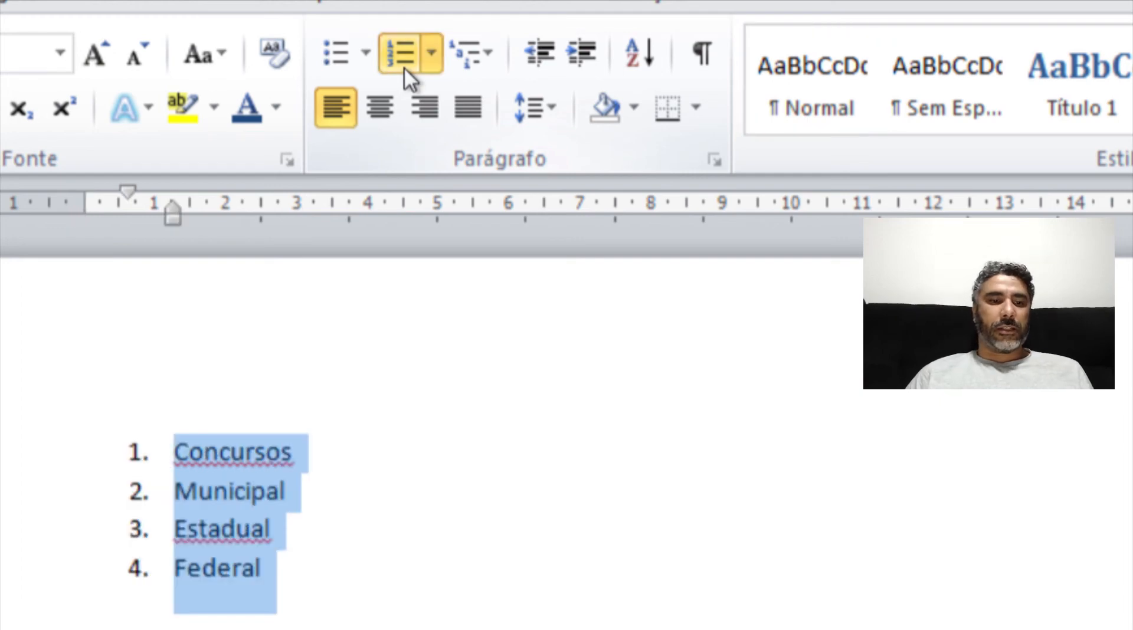
click(427, 63)
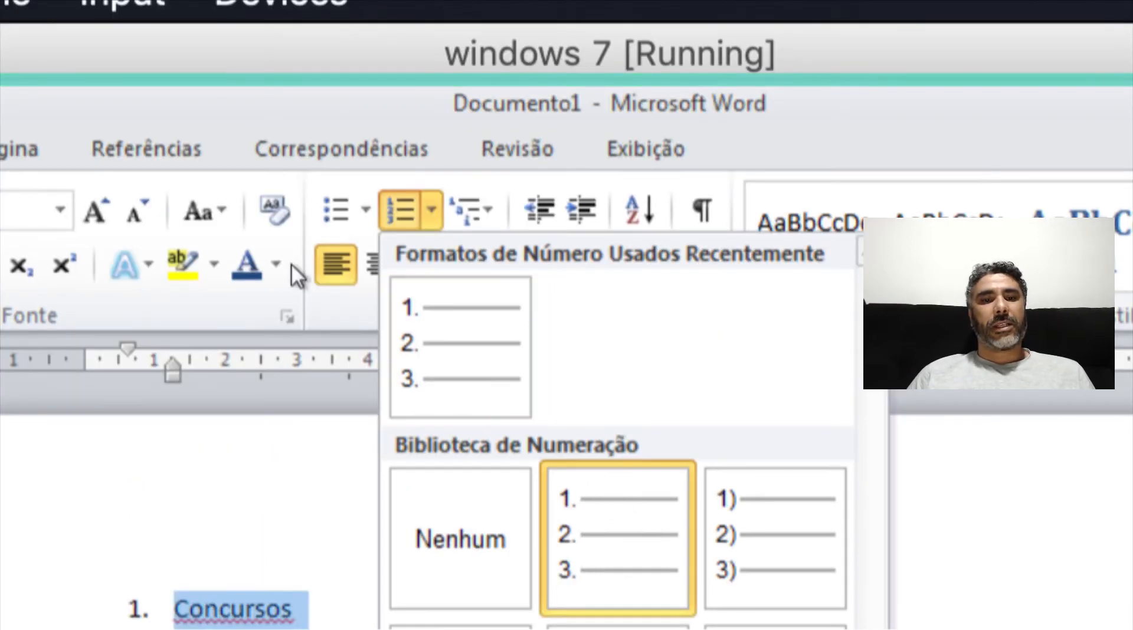
click(349, 306)
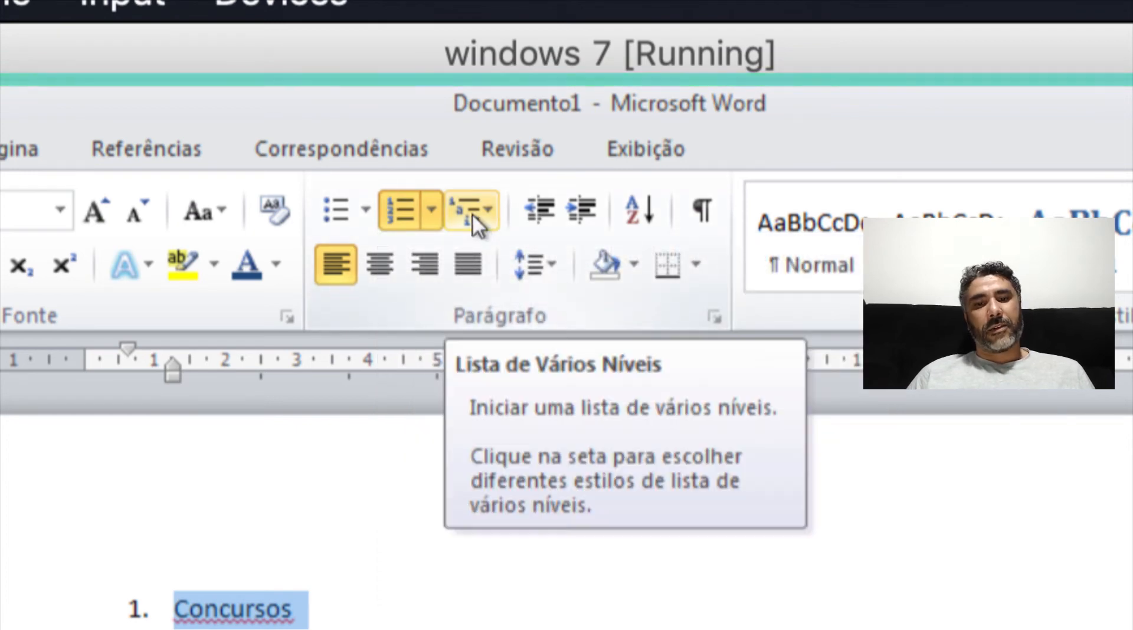
- Browse the multilevel list styles, then remove the numbering from the list
click(488, 213)
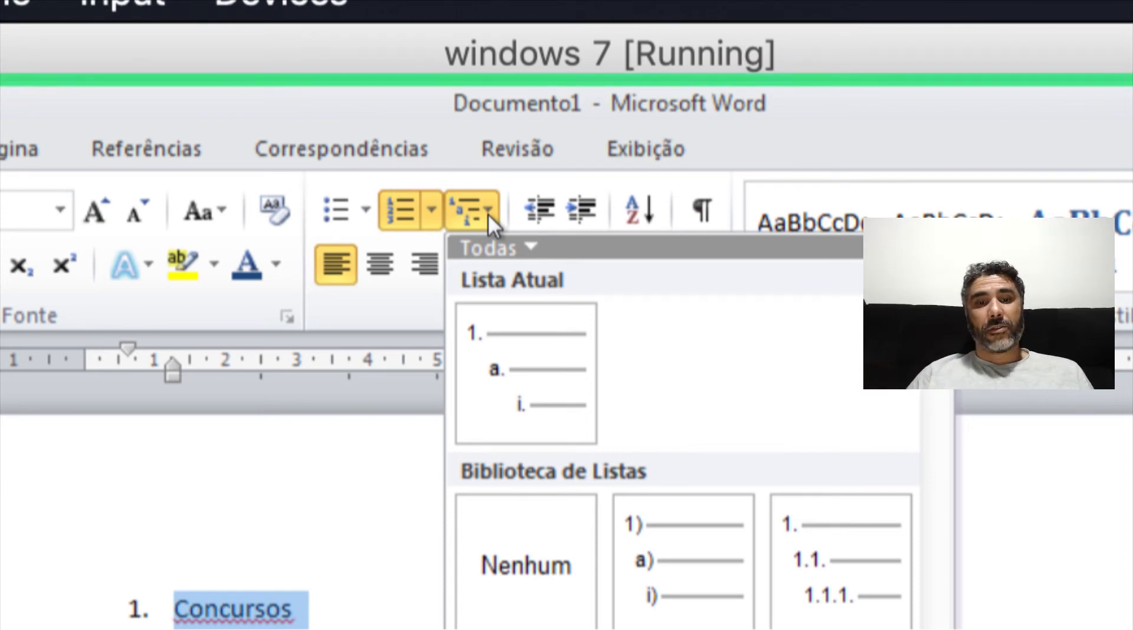
mouse_move(532, 318)
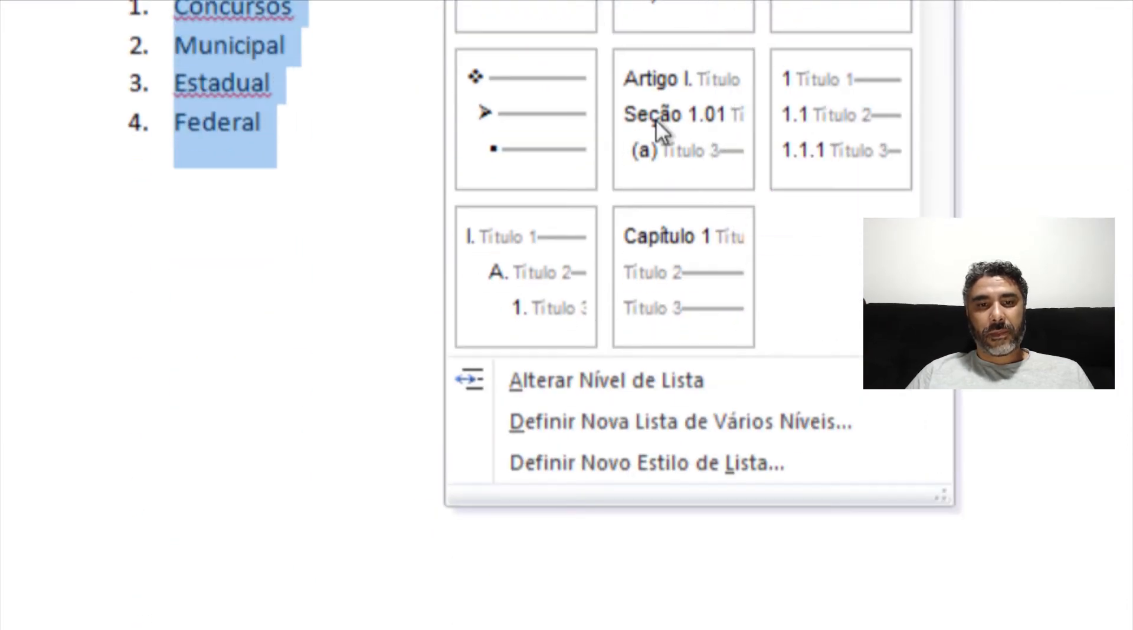
mouse_move(510, 132)
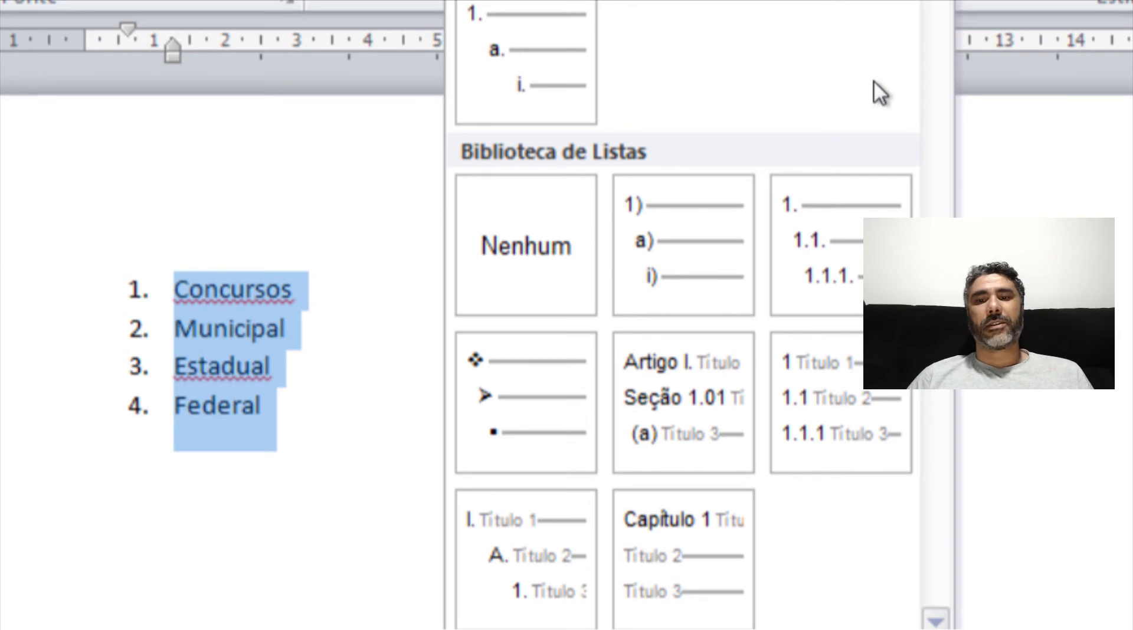
mouse_move(851, 222)
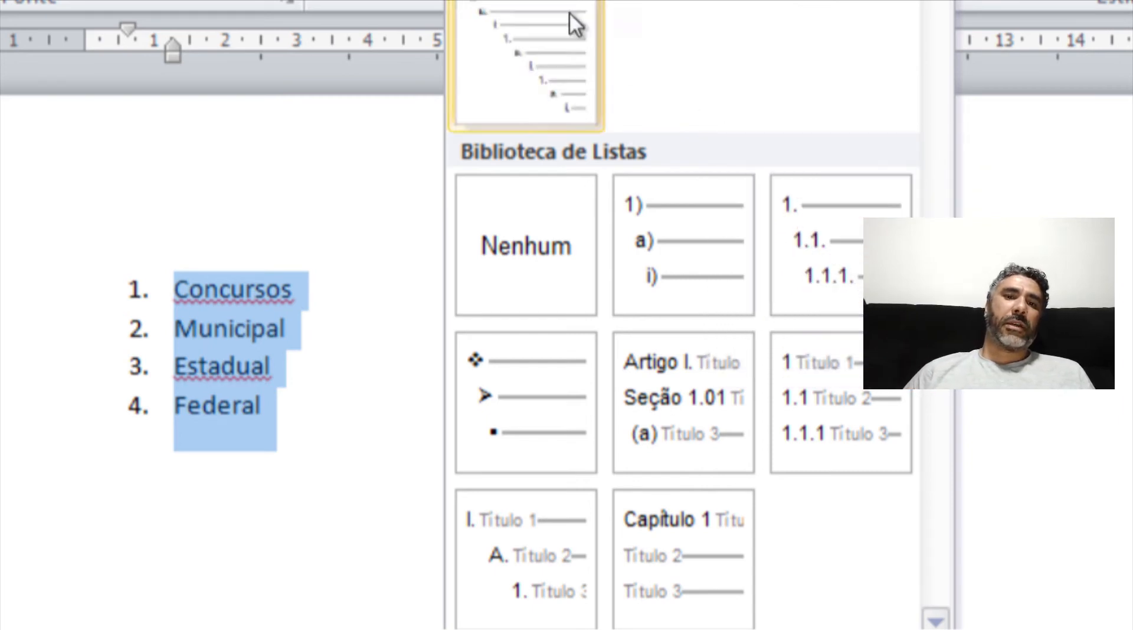
click(293, 153)
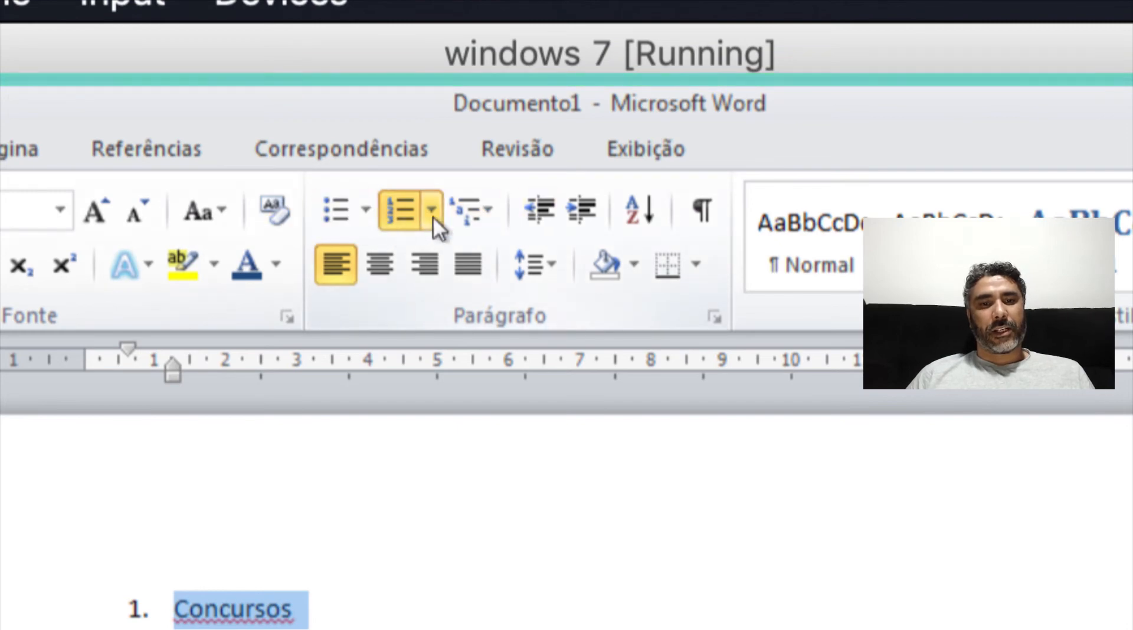
click(395, 223)
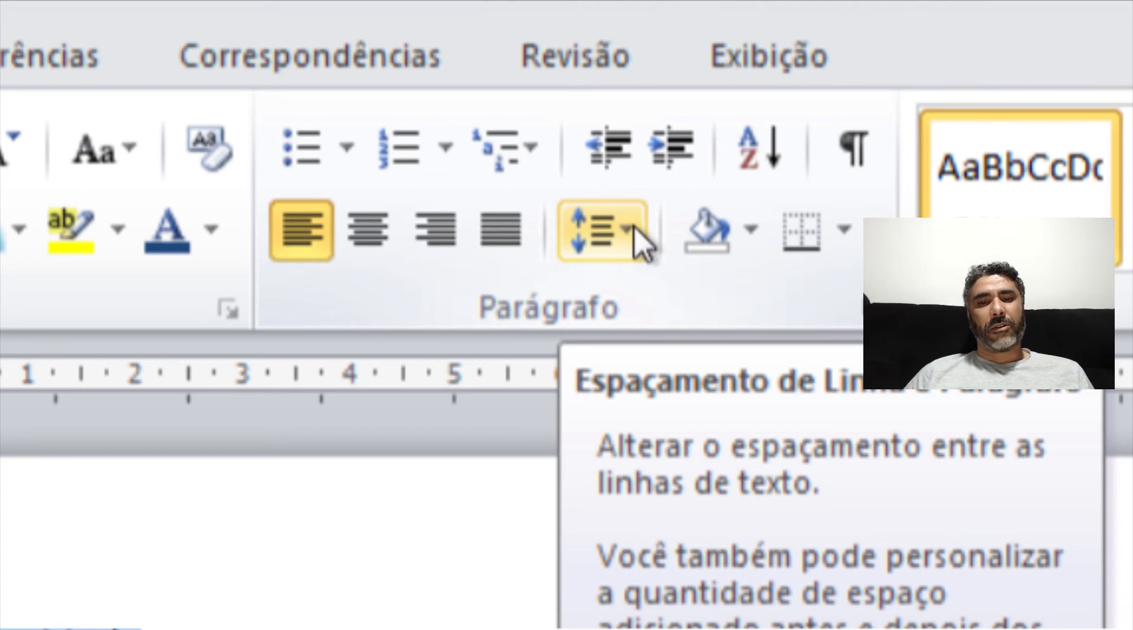
- Delete the selected list paragraphs from the document
click(633, 227)
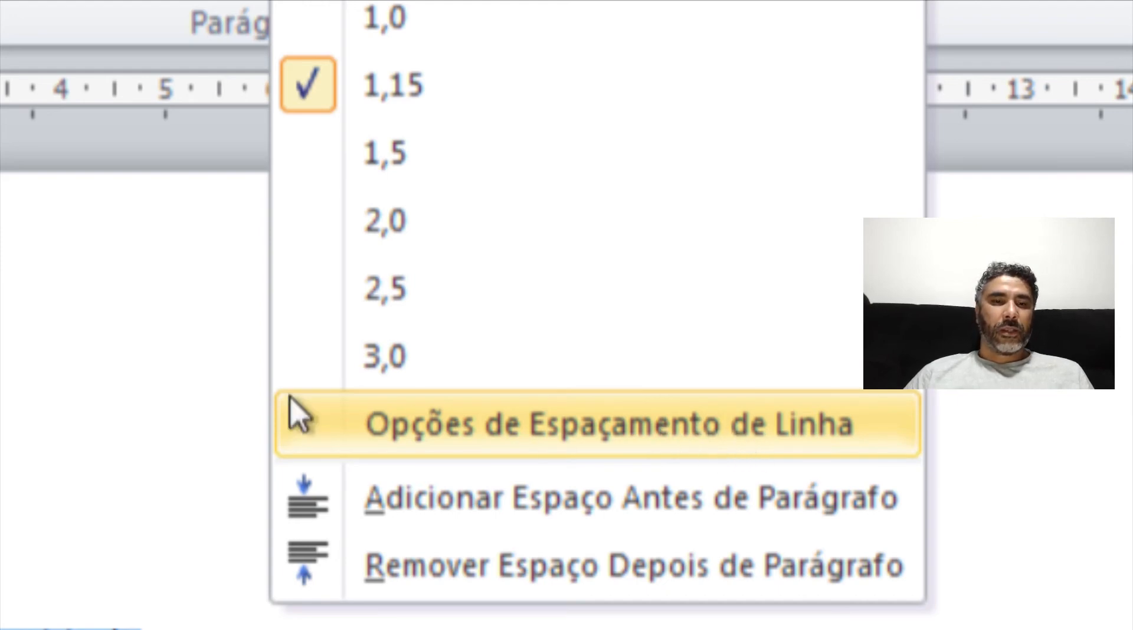
click(49, 354)
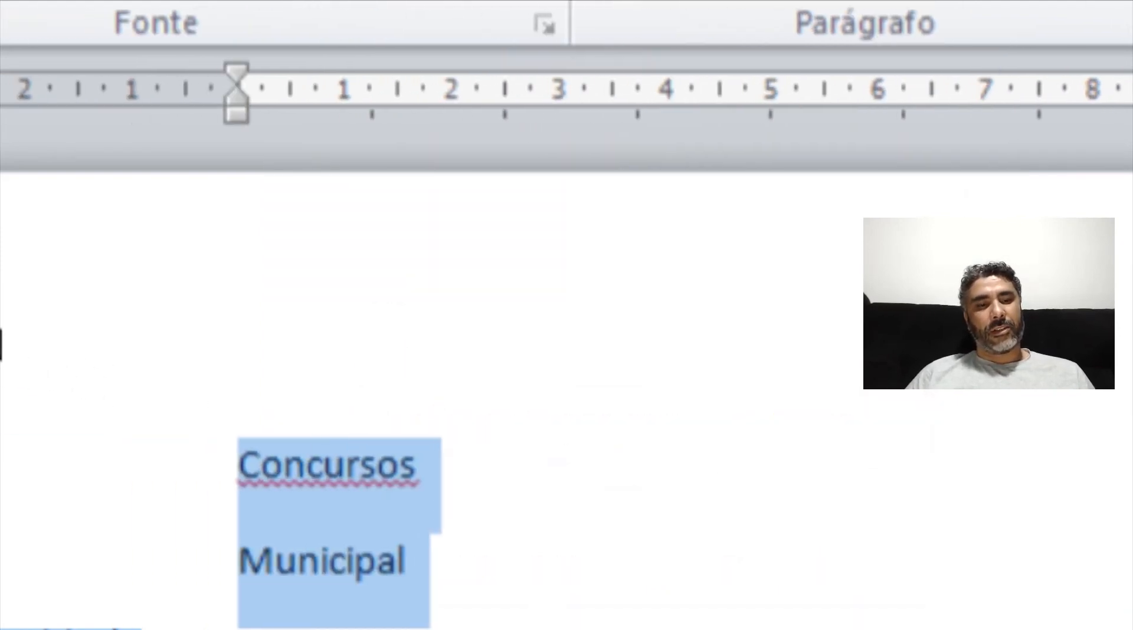
key(Delete)
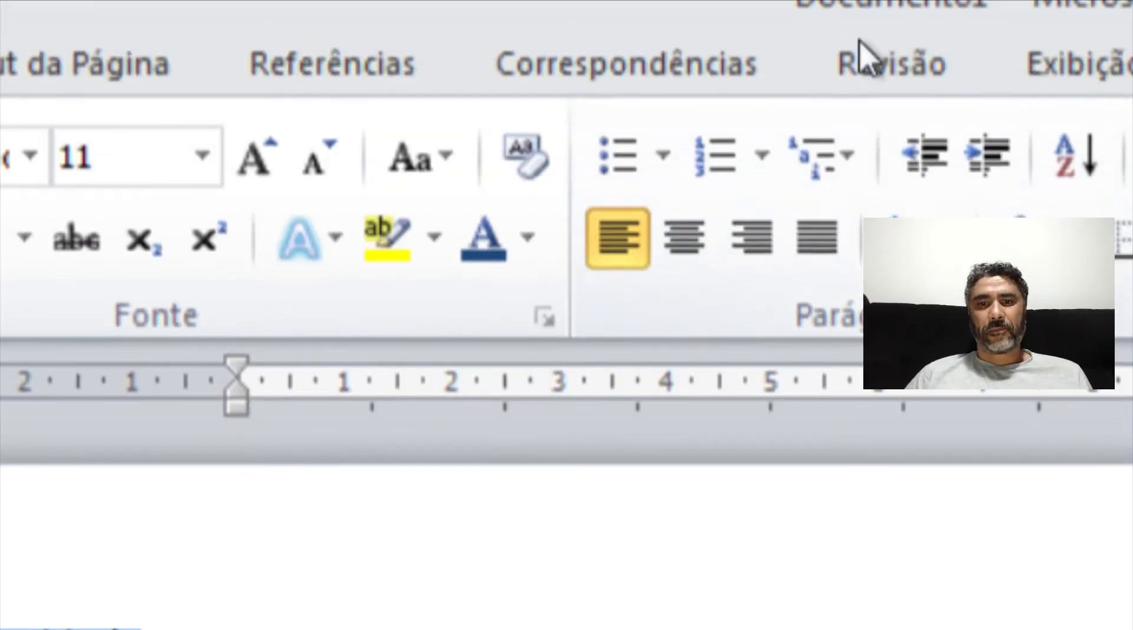
- Open the line spacing options and preview Simples, 1,5 linhas and Duplo line spacing in the paragraph settings
click(903, 236)
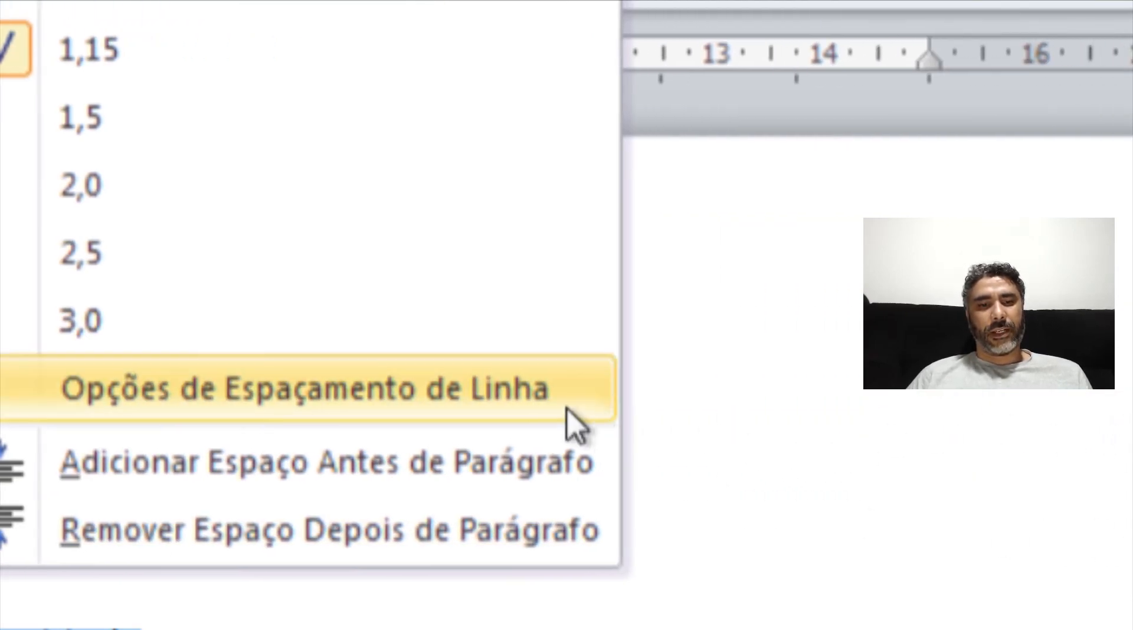
click(546, 398)
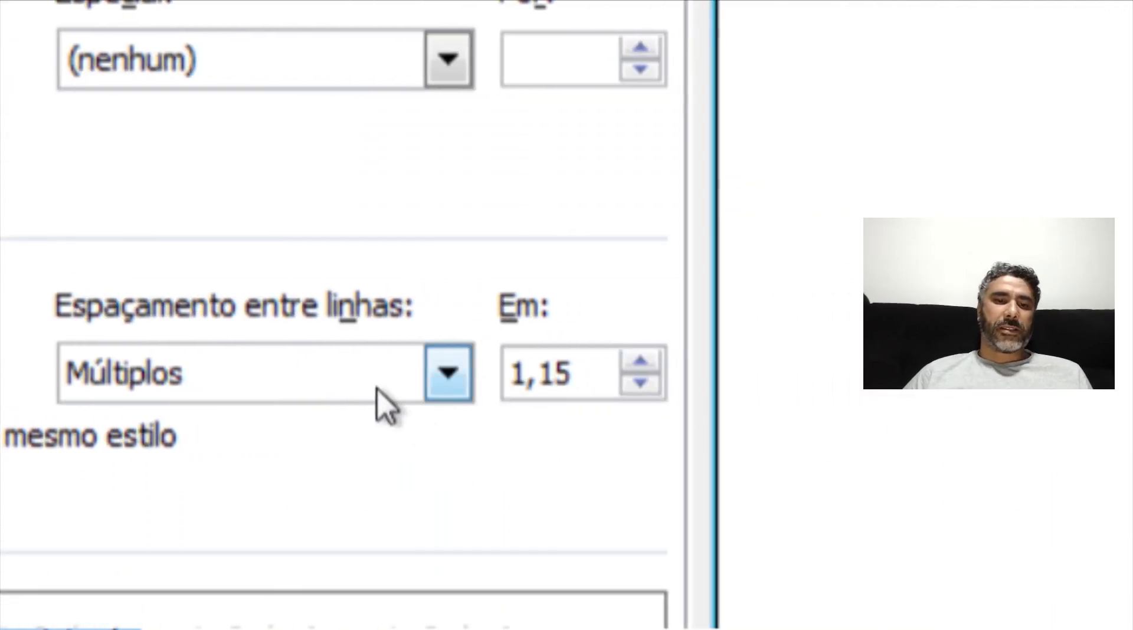
click(455, 376)
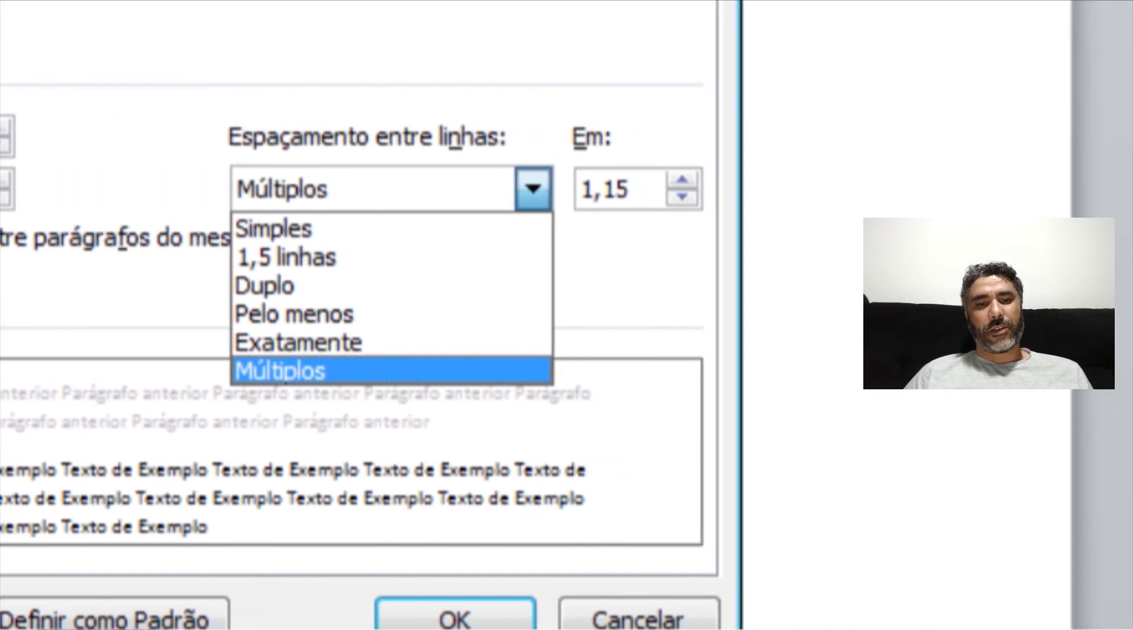
click(395, 229)
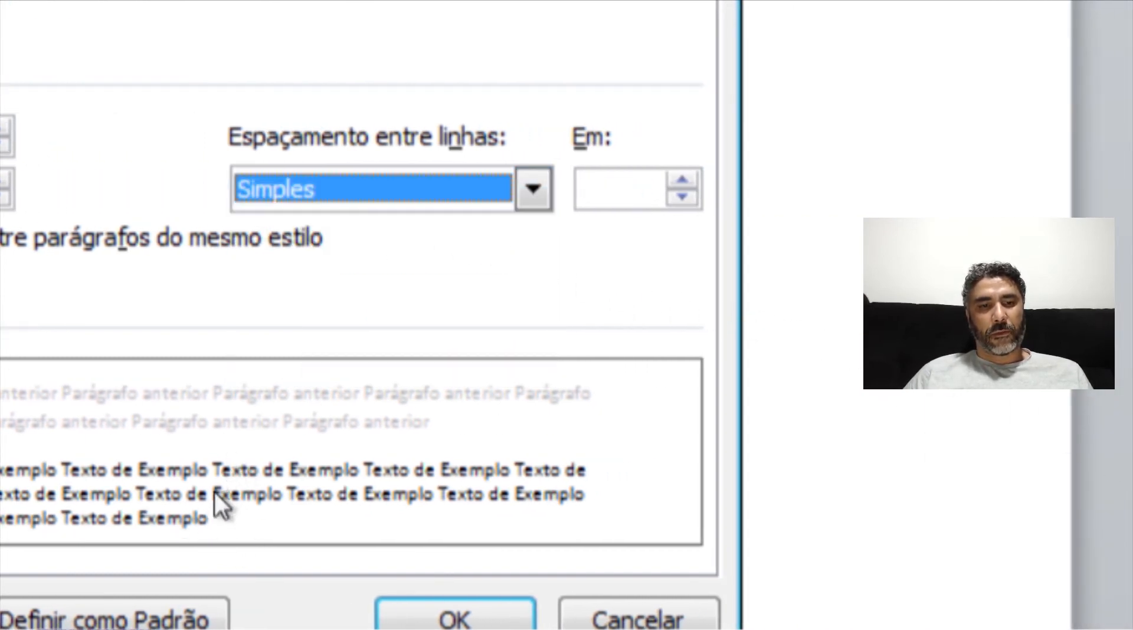
click(359, 191)
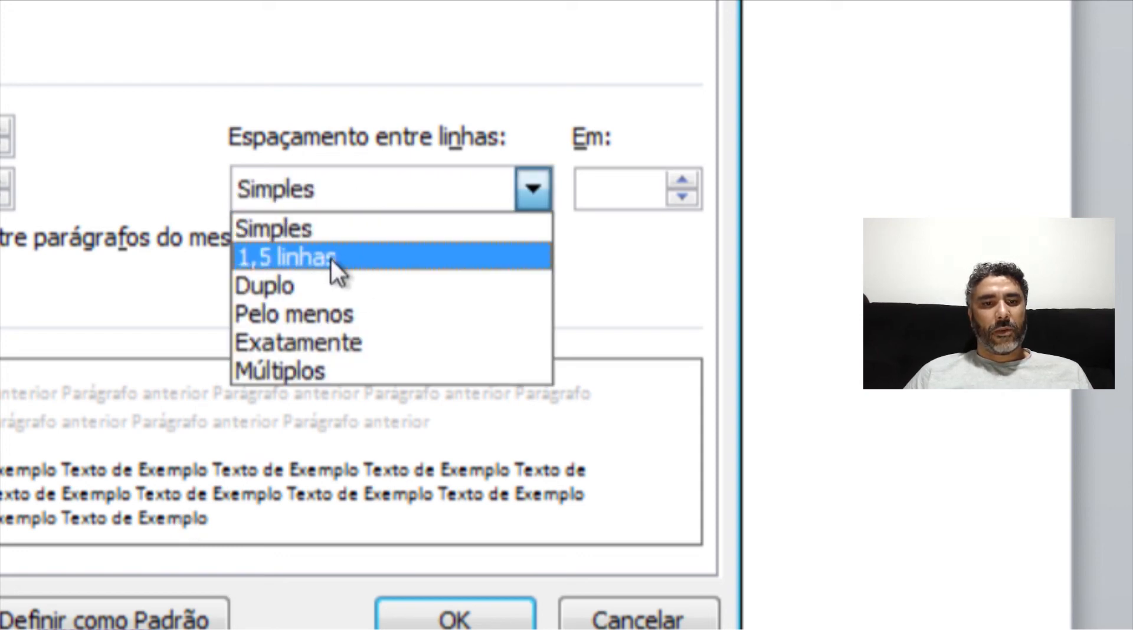
click(331, 258)
click(358, 204)
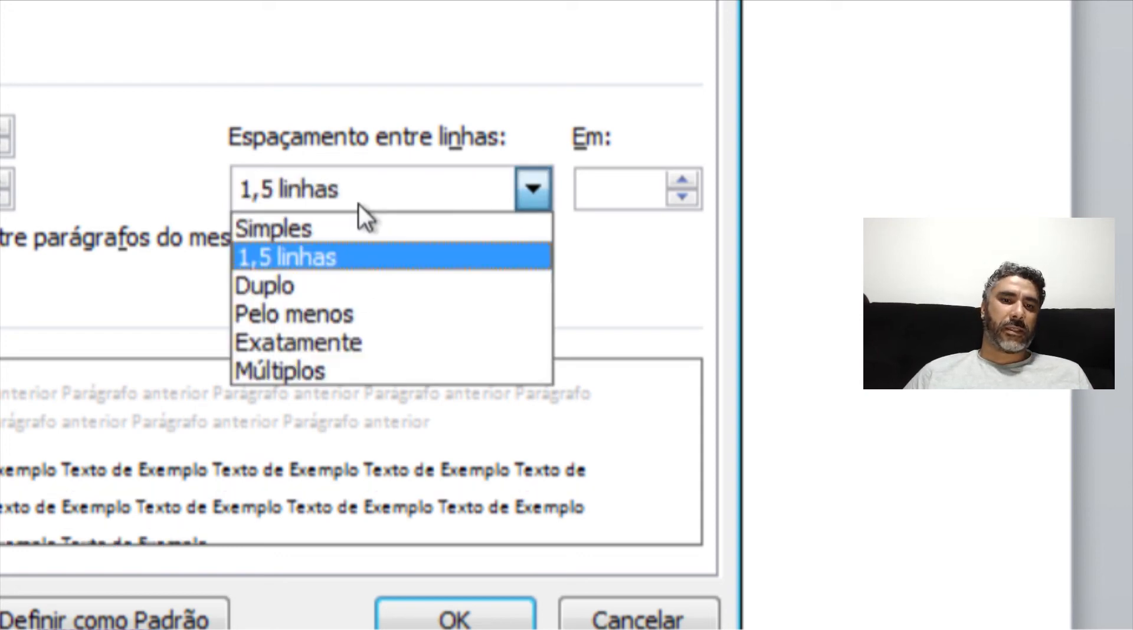
click(319, 282)
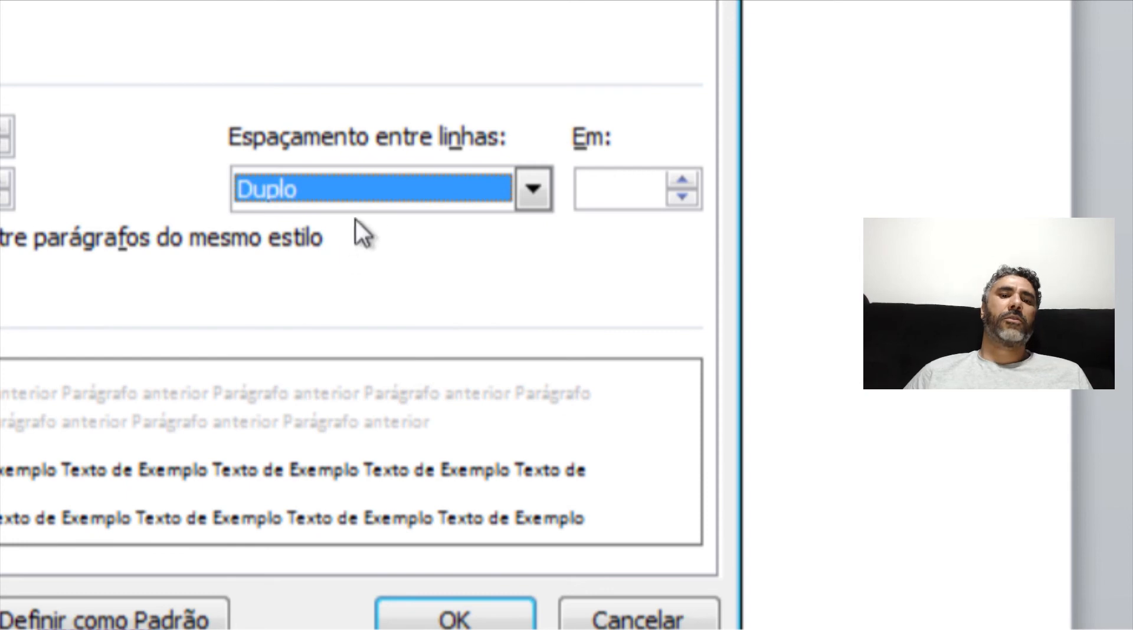
- Set line spacing to Exatamente at 4 pt, then change the spacing type to Pelo menos
click(367, 200)
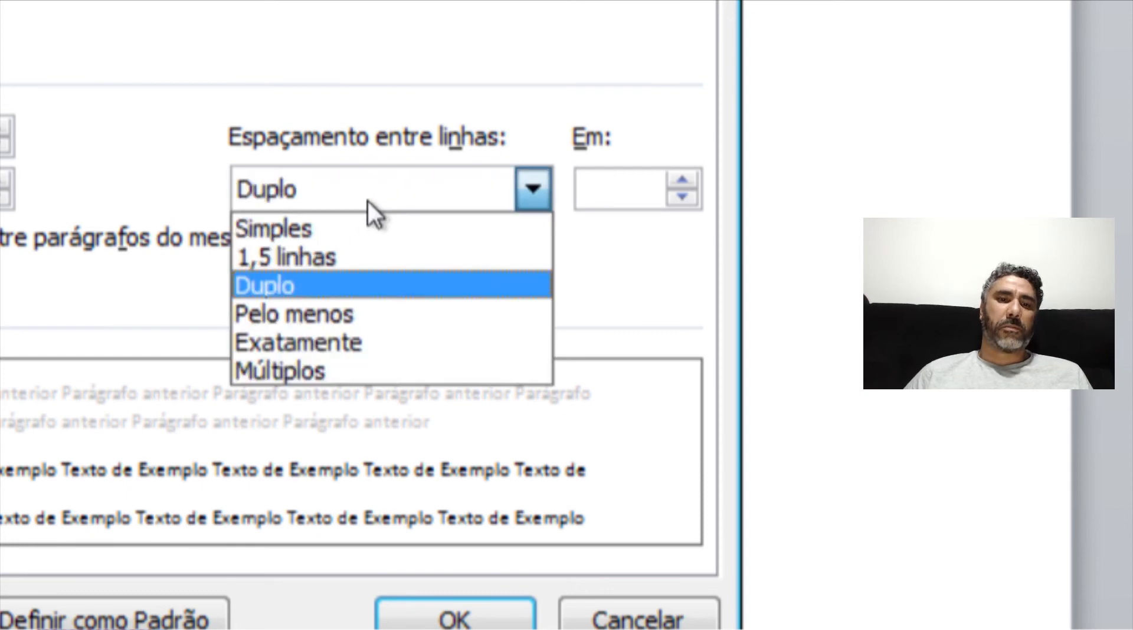
click(339, 344)
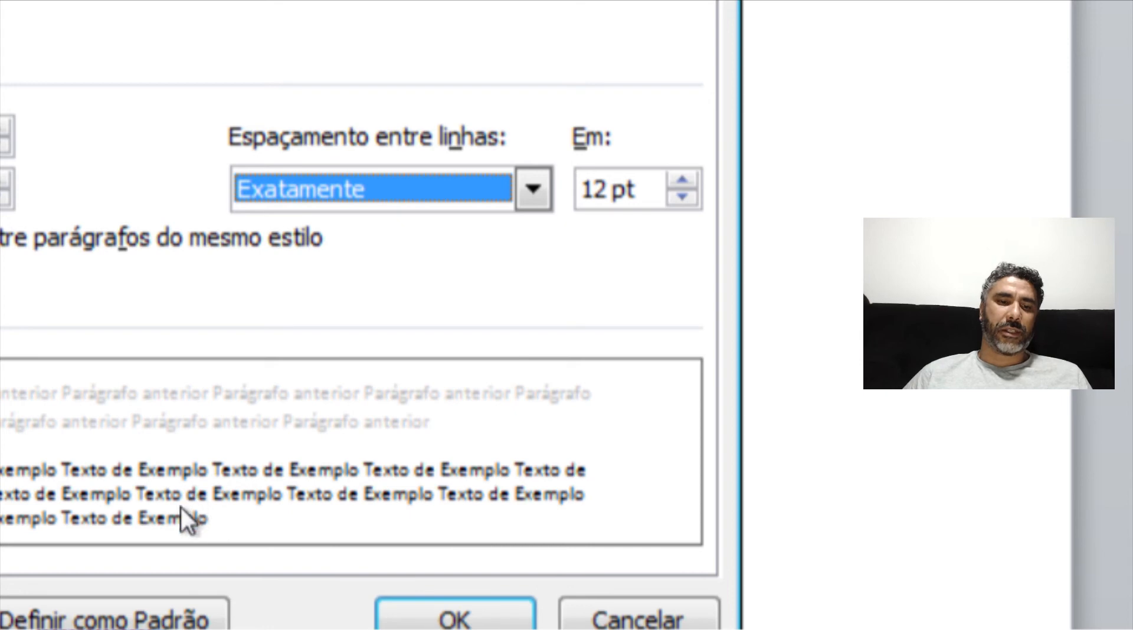
click(677, 199)
click(677, 197)
click(677, 197)
double_click(677, 197)
double_click(677, 197)
click(677, 198)
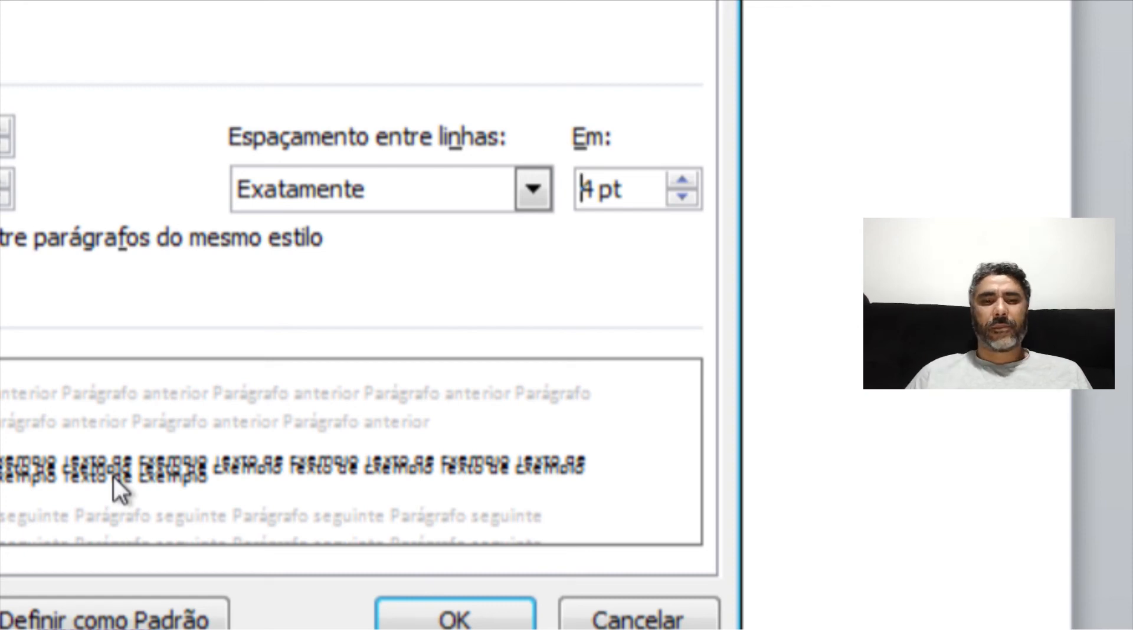
click(459, 192)
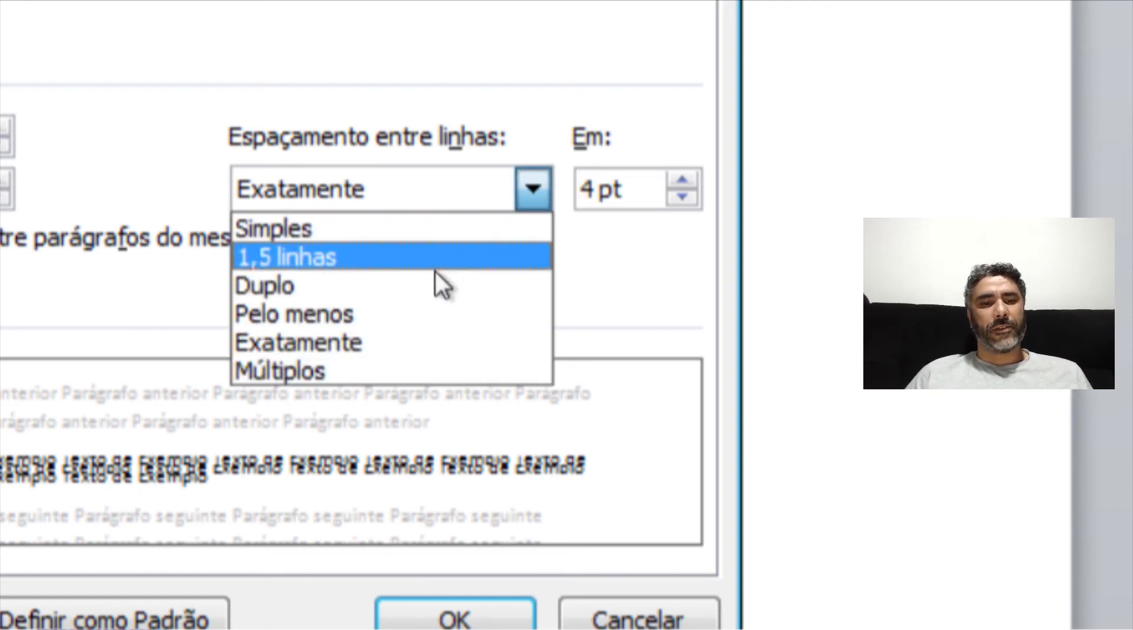
click(395, 313)
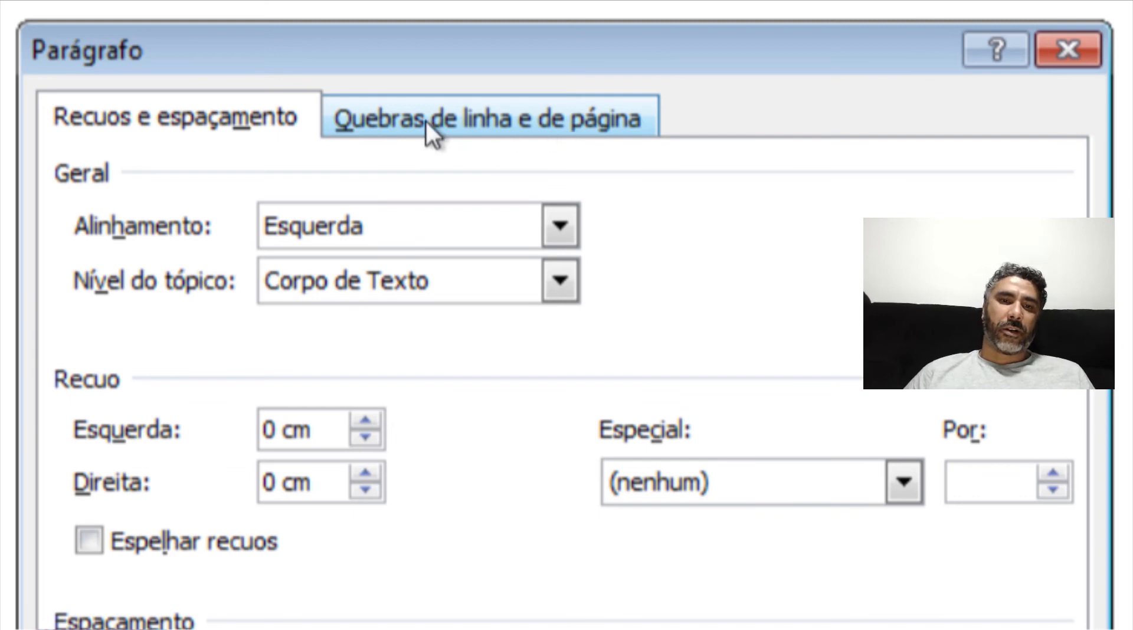
- Look over the line and page break options, then return to the indents and spacing settings
click(407, 121)
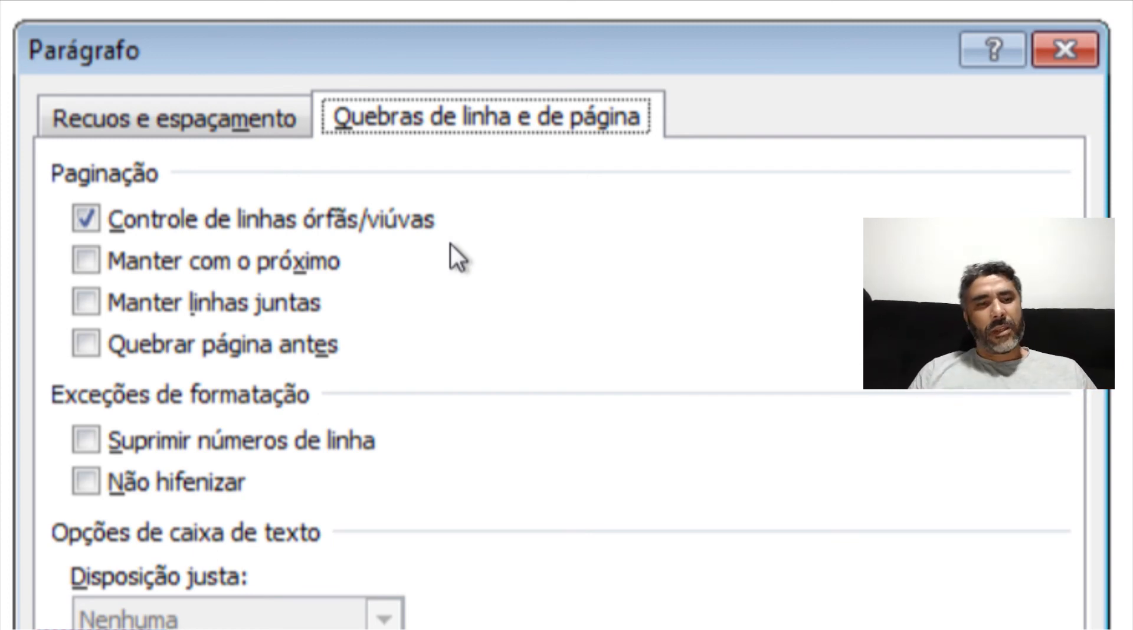
click(260, 128)
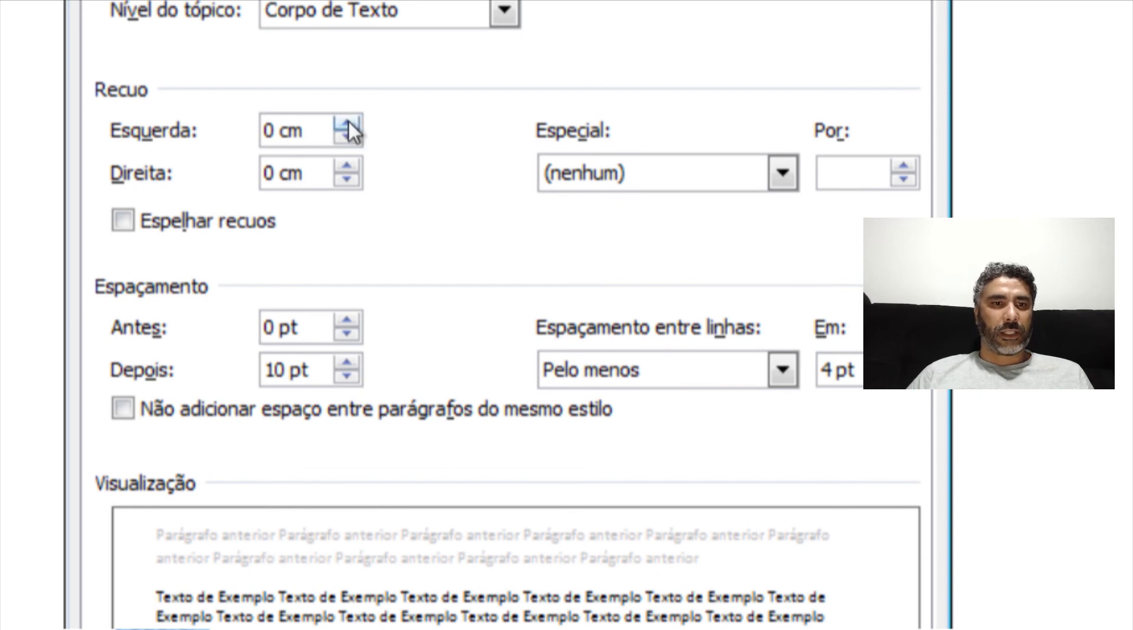
- Raise the left indent with the spinner and bring it back to 0 cm
click(348, 123)
click(347, 123)
click(348, 123)
click(348, 121)
click(348, 121)
click(348, 121)
click(348, 121)
click(348, 121)
click(348, 121)
click(345, 135)
click(346, 136)
click(346, 135)
click(346, 136)
click(346, 136)
click(346, 136)
click(346, 136)
click(345, 136)
click(346, 135)
click(345, 135)
click(345, 135)
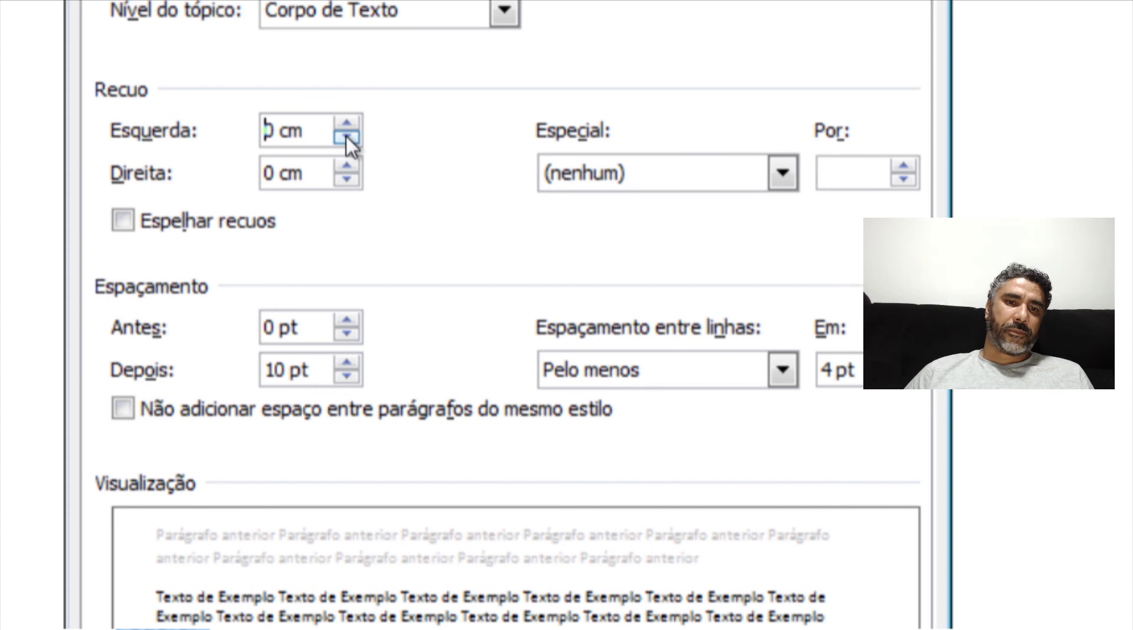
- Increase the right indent step by step to 1,9 cm
click(347, 166)
click(347, 166)
click(347, 166)
double_click(347, 166)
double_click(348, 165)
double_click(347, 165)
double_click(348, 166)
double_click(348, 166)
double_click(347, 166)
click(348, 167)
double_click(347, 166)
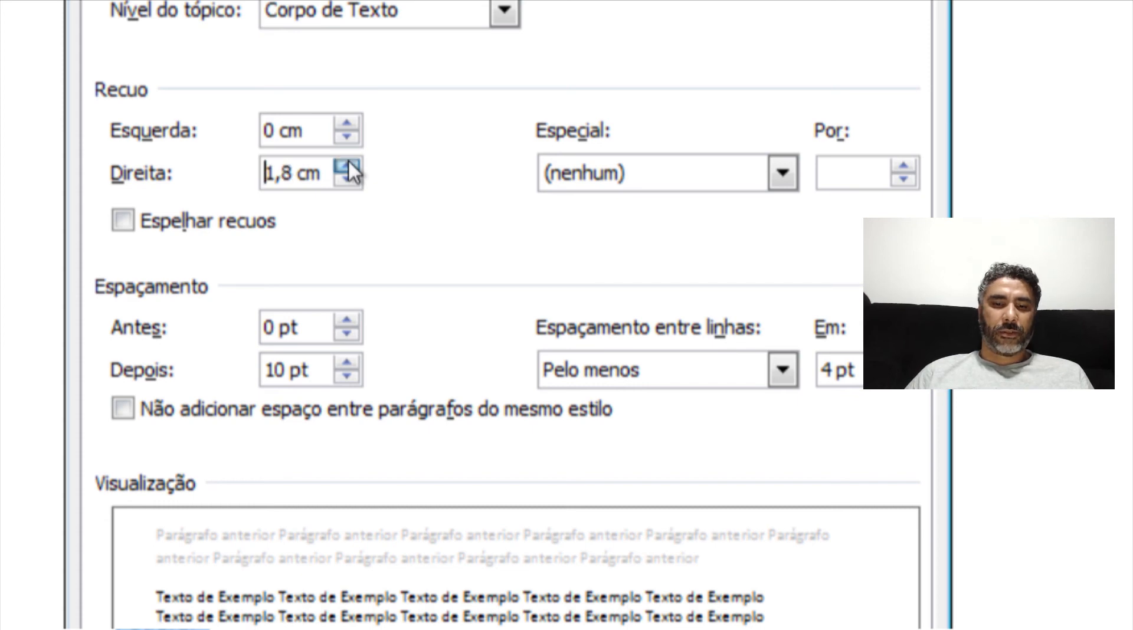
click(347, 167)
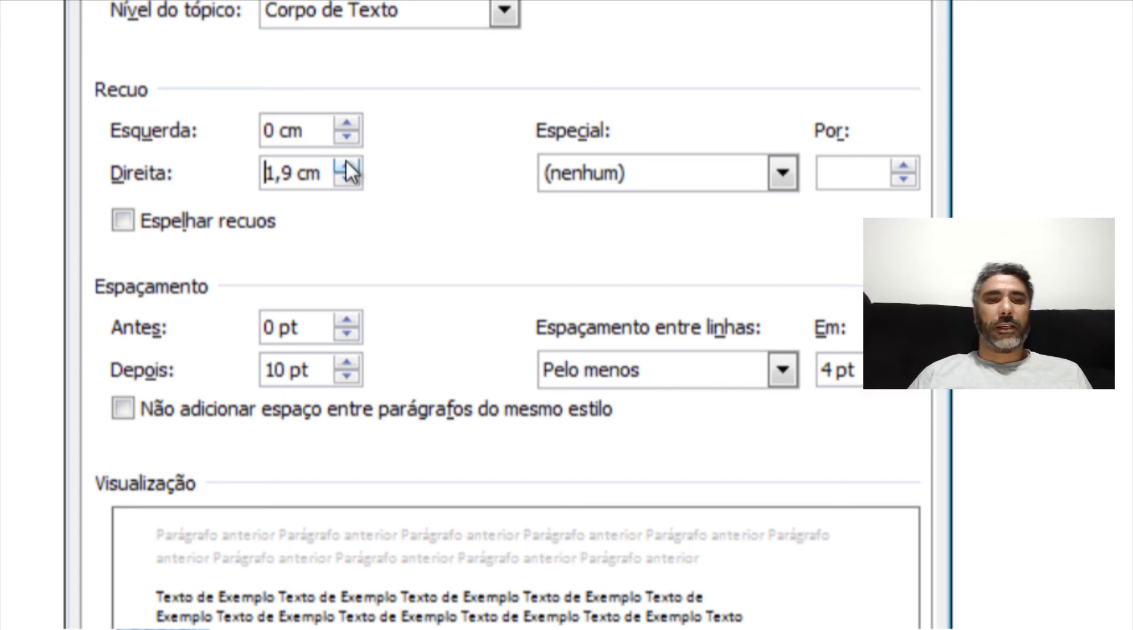
- Lower the right indent back to 0 cm
click(342, 183)
double_click(342, 184)
click(341, 184)
drag(342, 186, 342, 186)
click(342, 166)
double_click(342, 164)
double_click(342, 164)
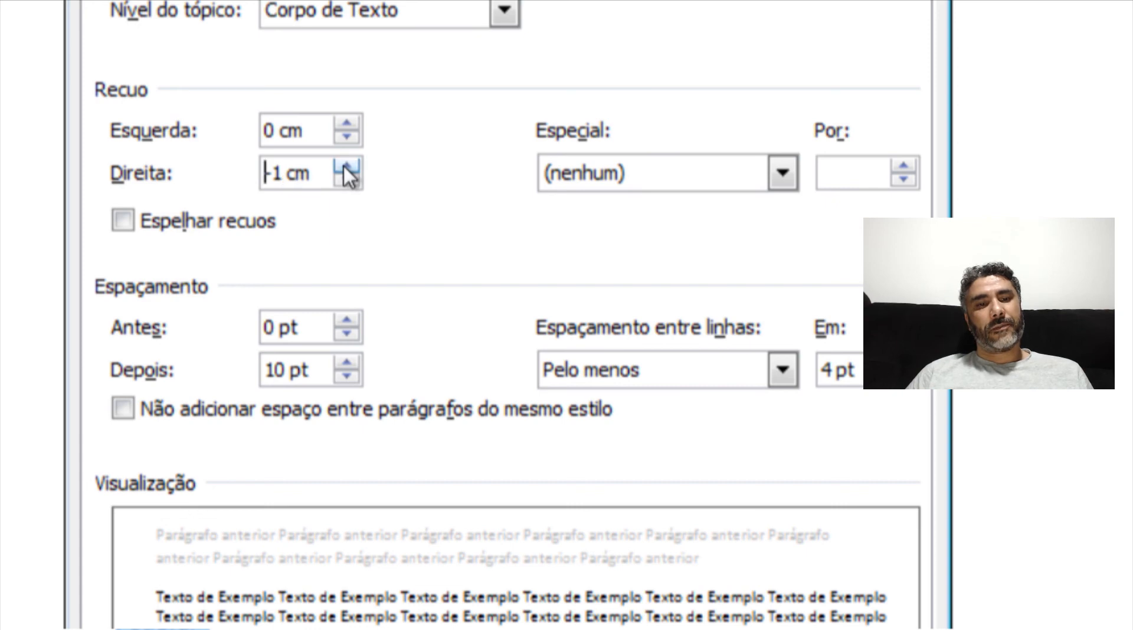
click(342, 164)
double_click(342, 164)
double_click(342, 164)
double_click(342, 164)
double_click(342, 164)
click(342, 164)
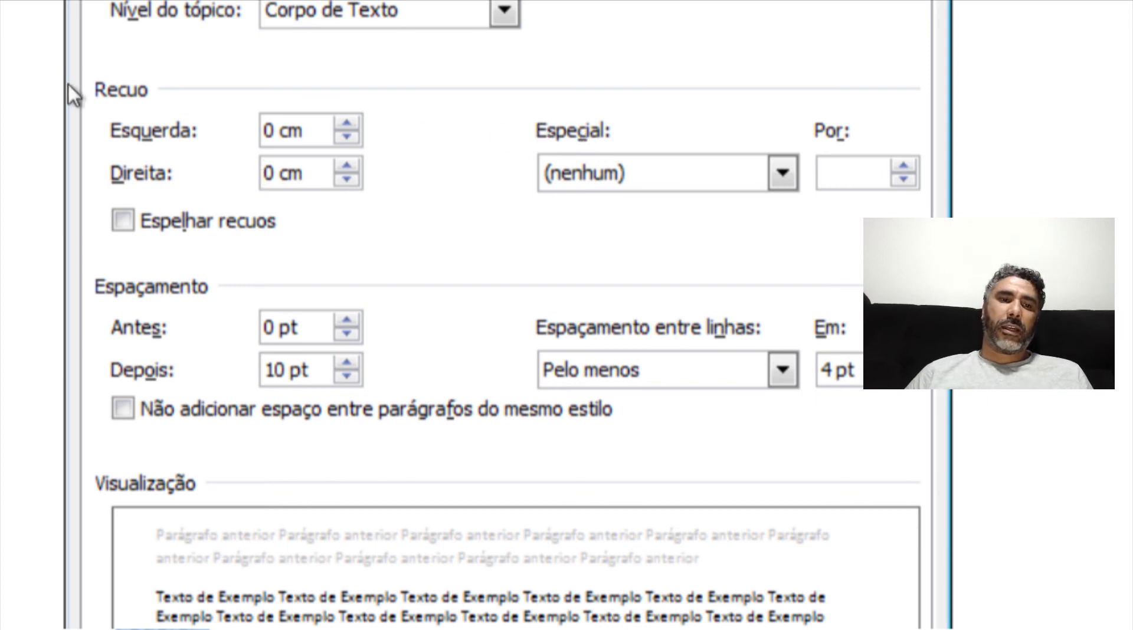
- Set the special indent to Primeira linha, then switch it to Deslocamento at 1,25 cm
click(656, 180)
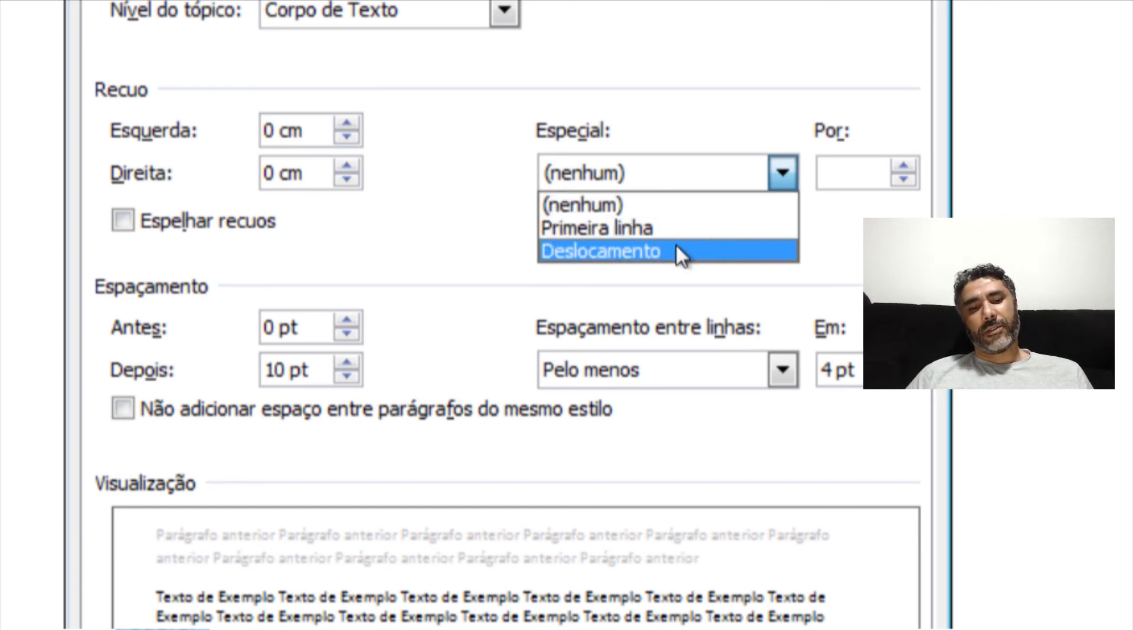
click(676, 229)
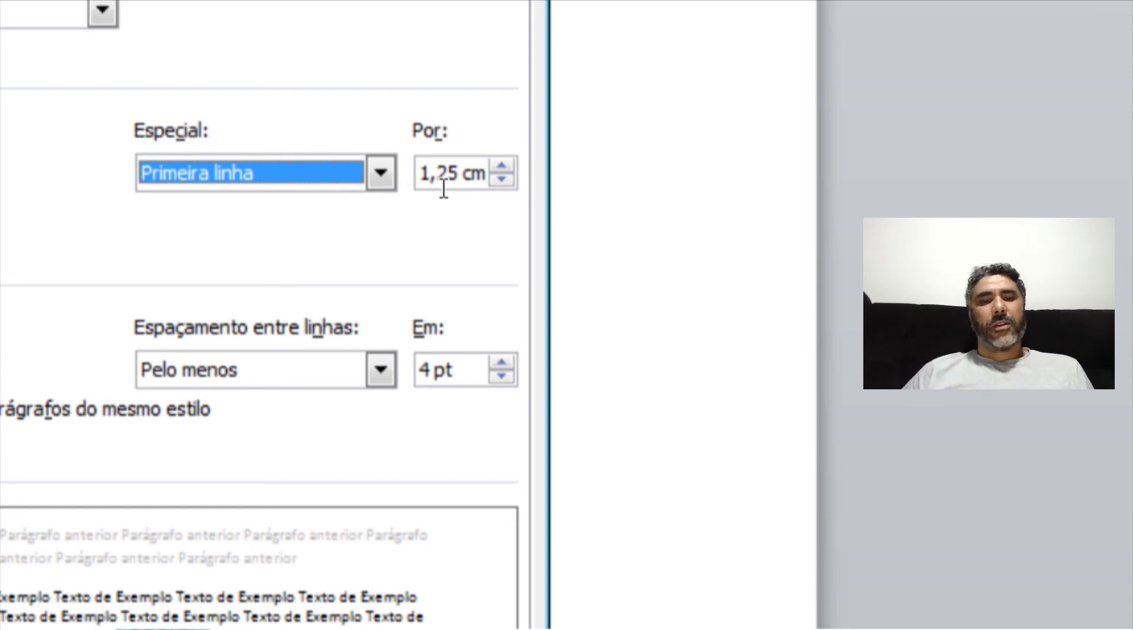
click(392, 173)
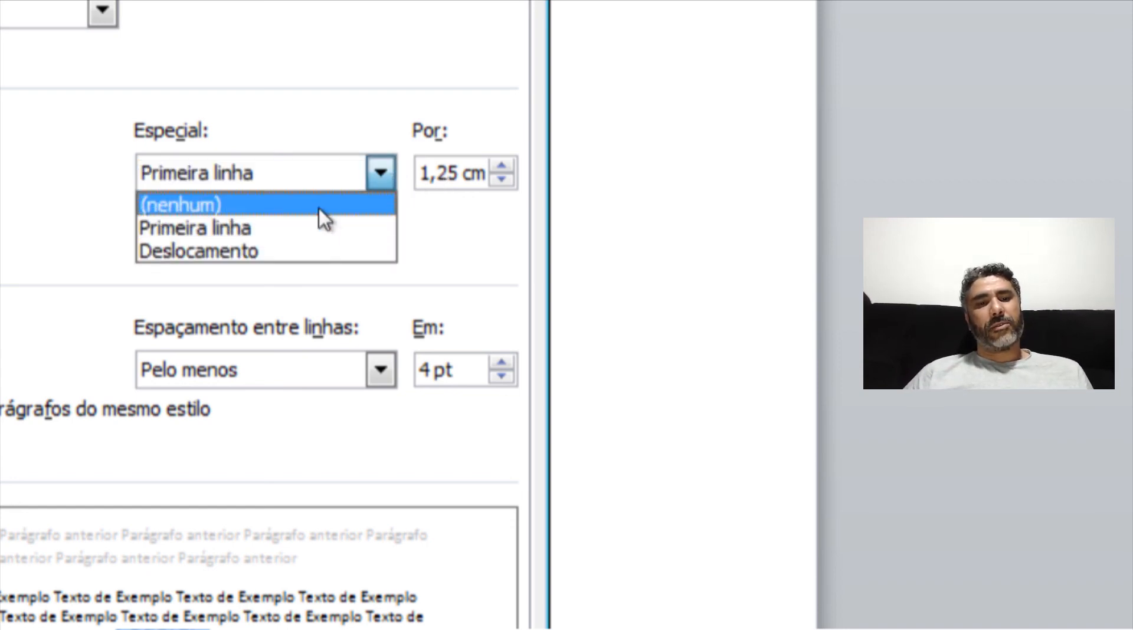
click(217, 250)
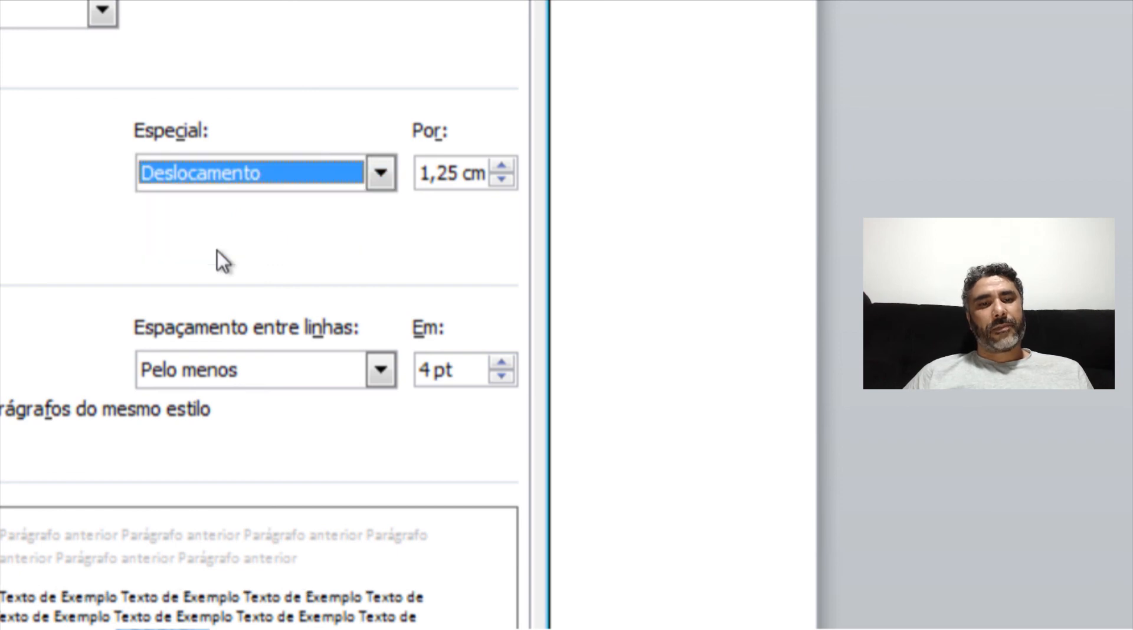